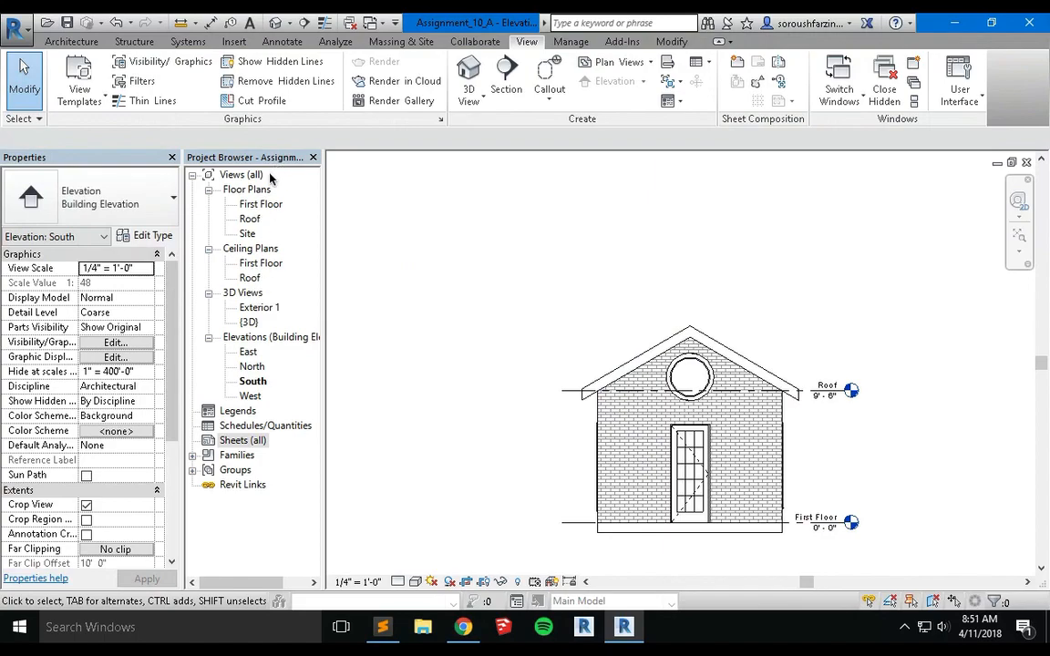
Create a new sheet with the A 8.5 x 11 Vertical titleblock loaded from the Titleblocks folder, and expand the sheet list
right_click(246, 445)
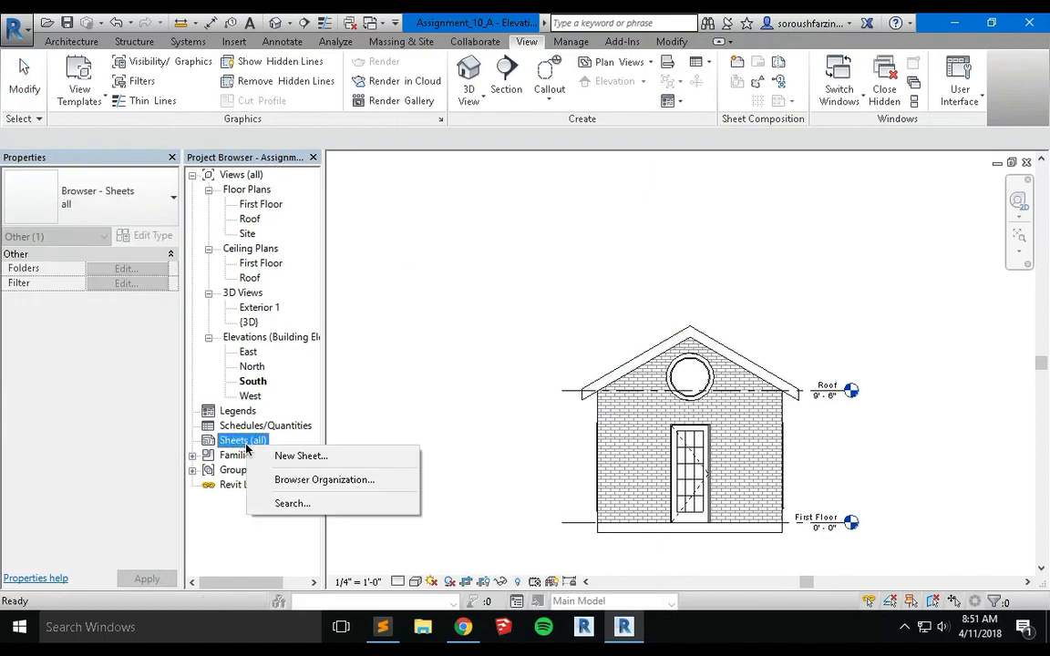
left_click(334, 466)
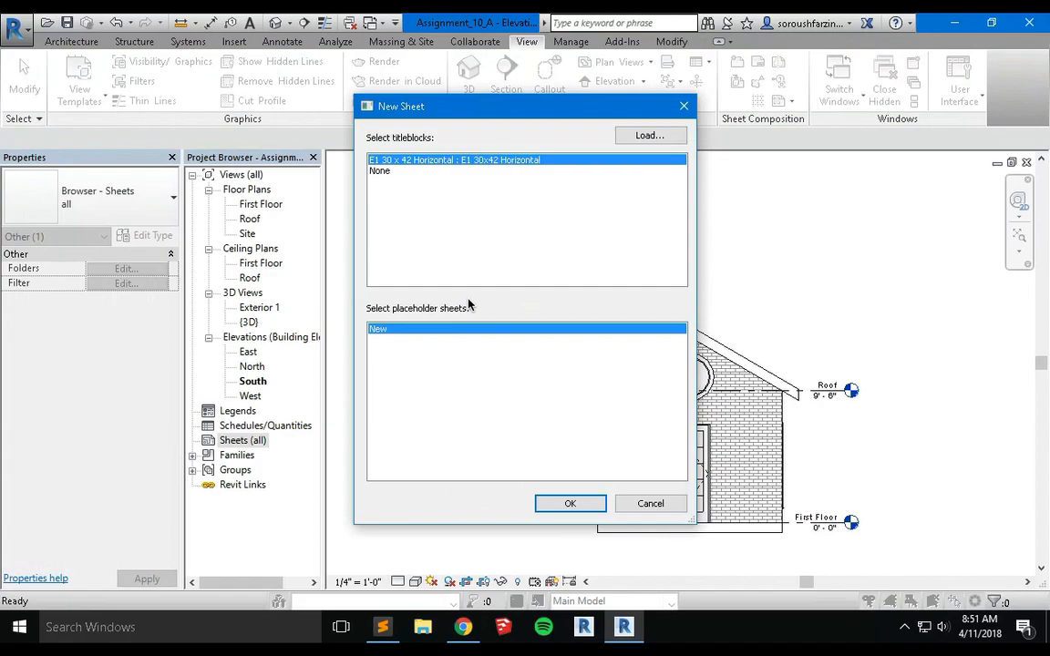
left_click(645, 136)
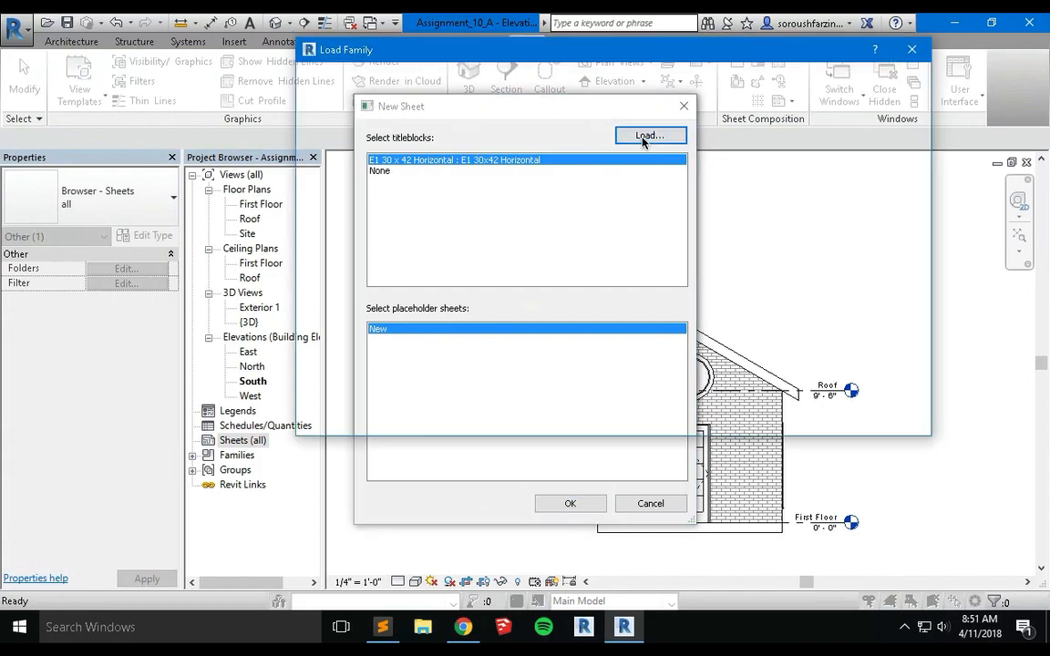
left_click_drag(784, 145, 791, 343)
double_click(443, 307)
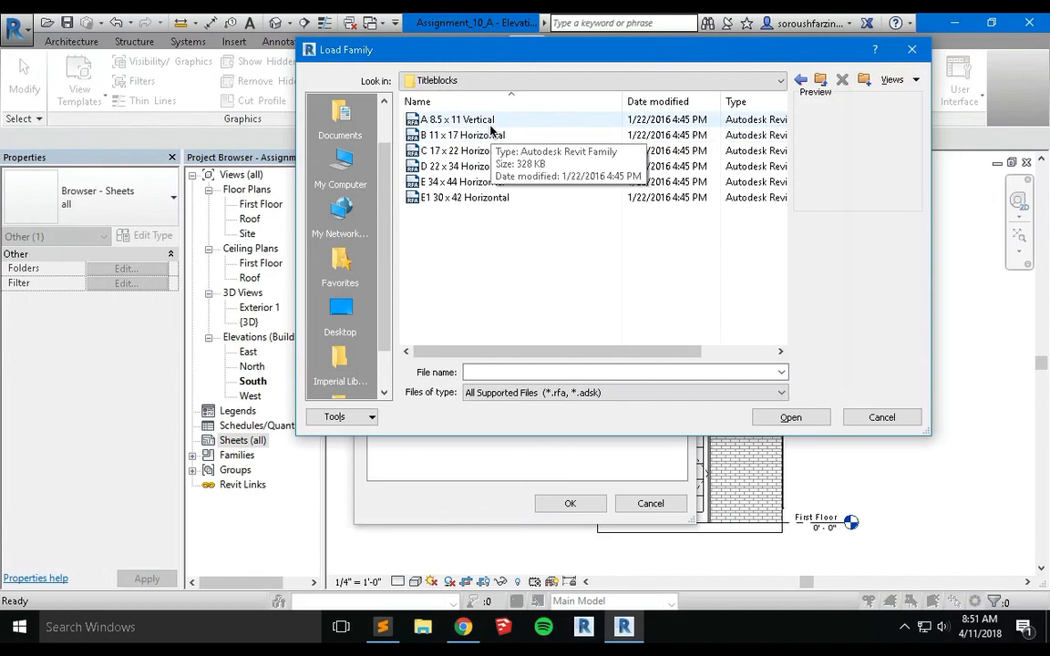
left_click(491, 123)
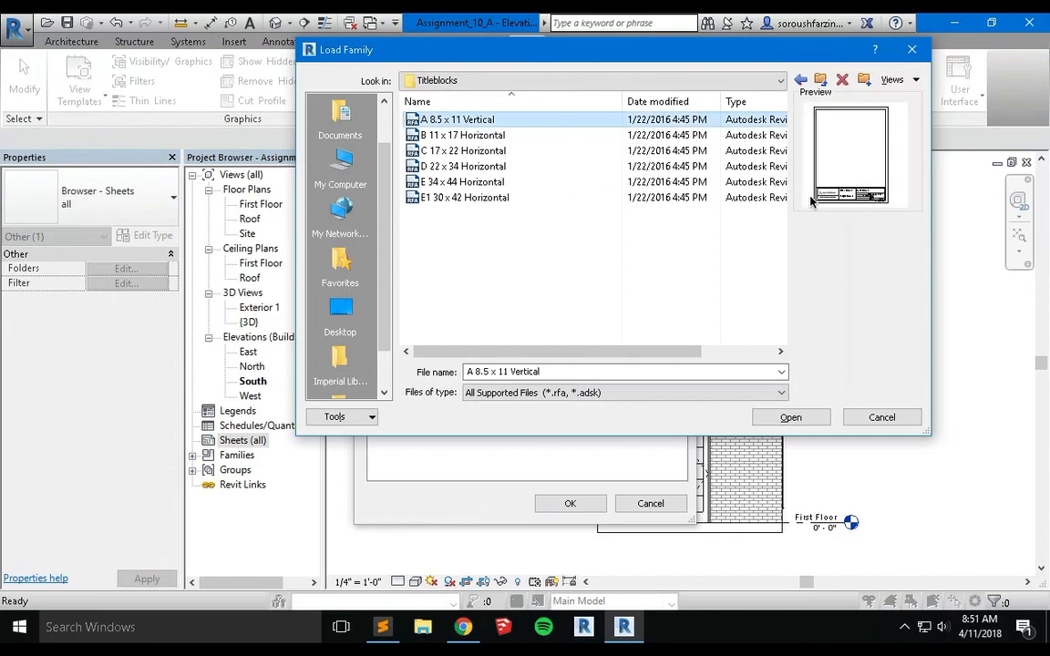
left_click(791, 418)
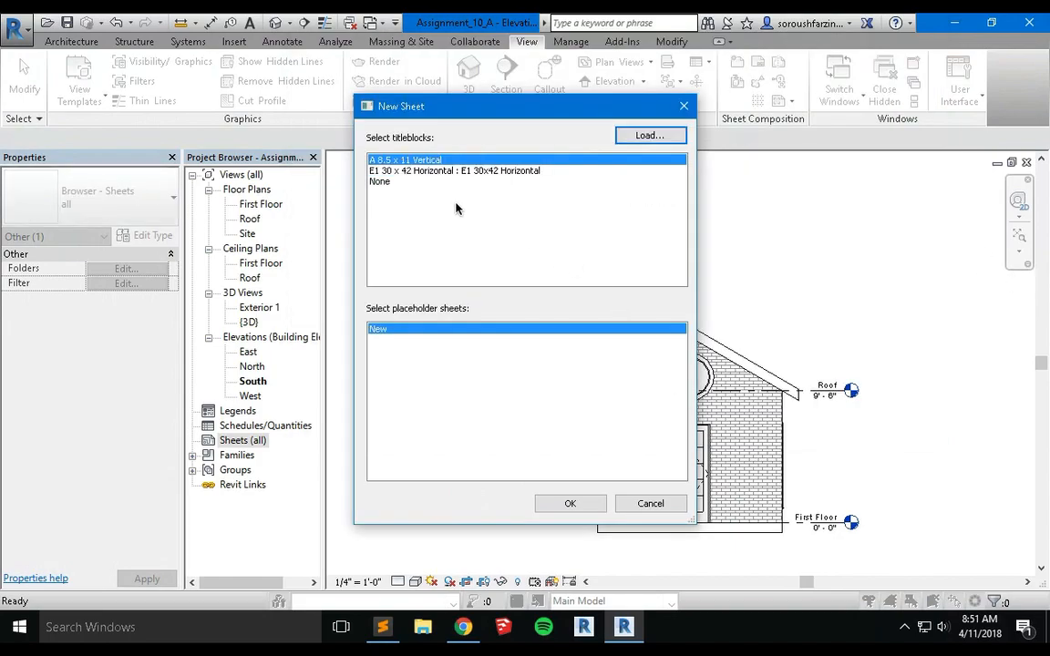
left_click(581, 504)
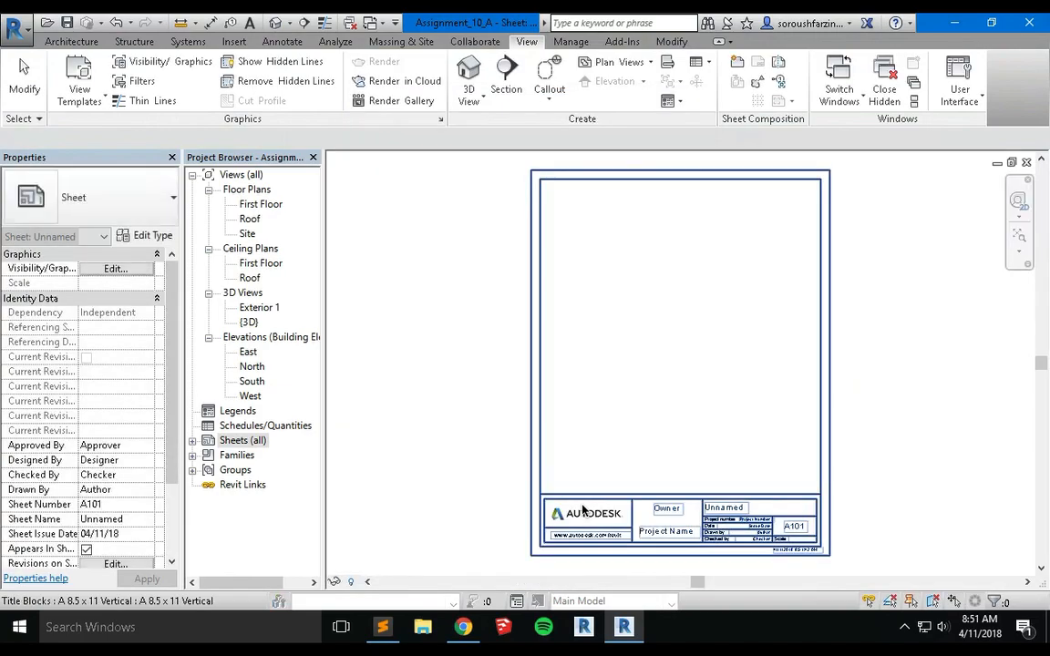
left_click(192, 441)
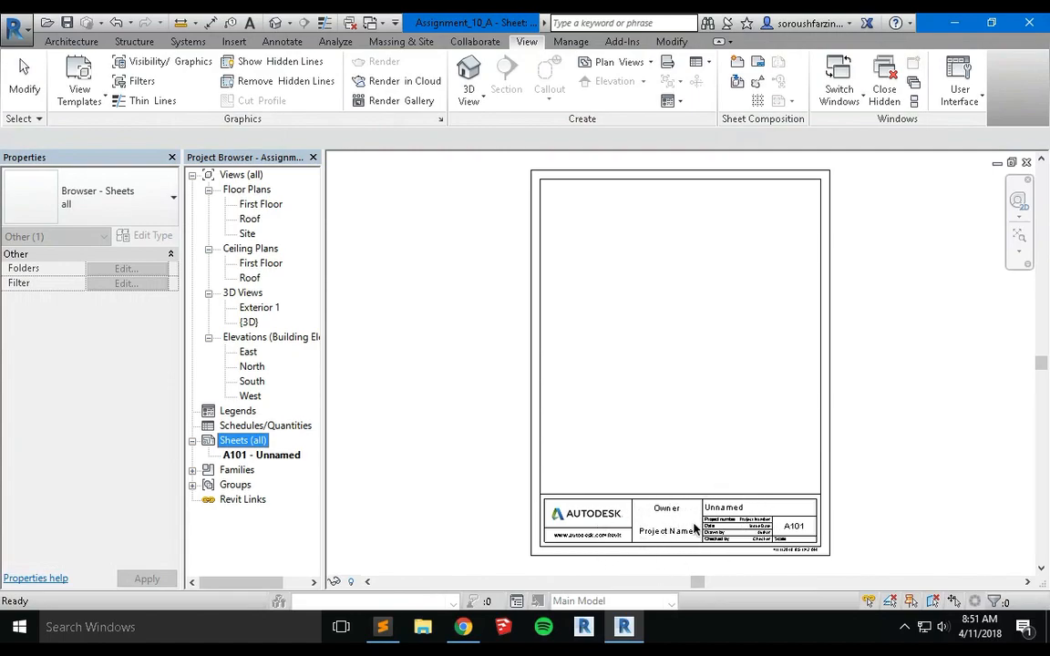
Open the sheet's titleblock family for editing and delete the Autodesk logo and the web address text below it
left_click(730, 509)
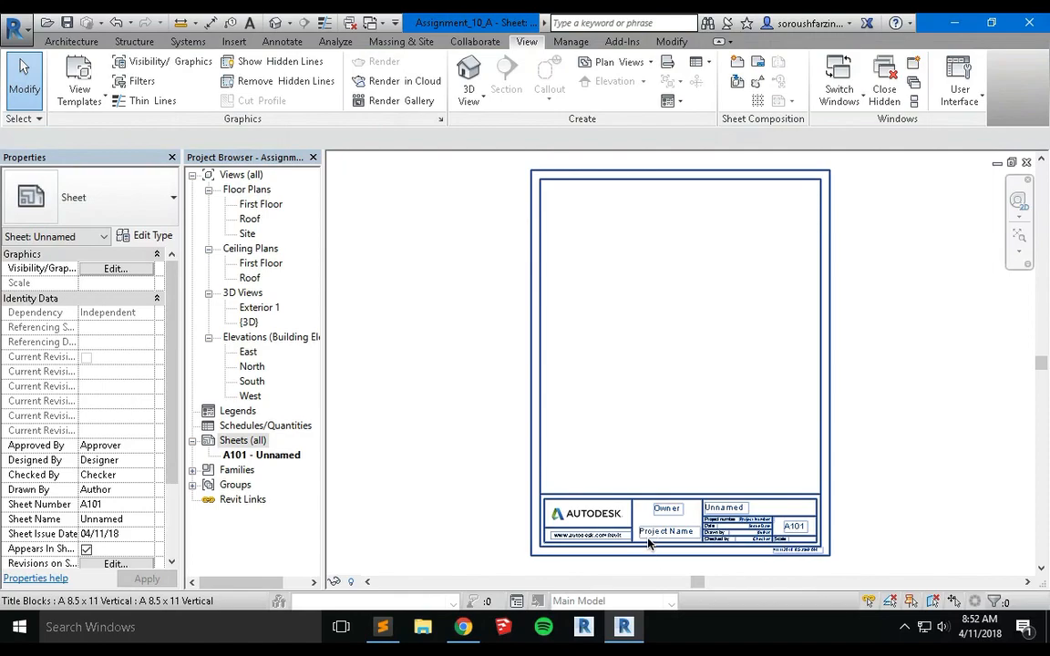
left_click(672, 175)
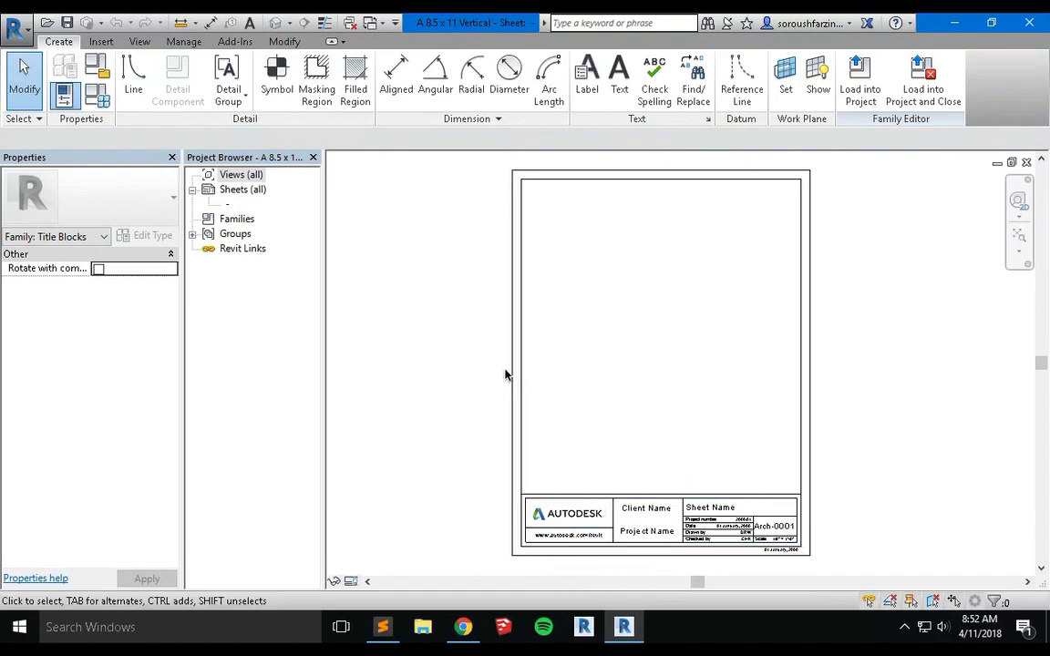
scroll(589, 564, "up", 3)
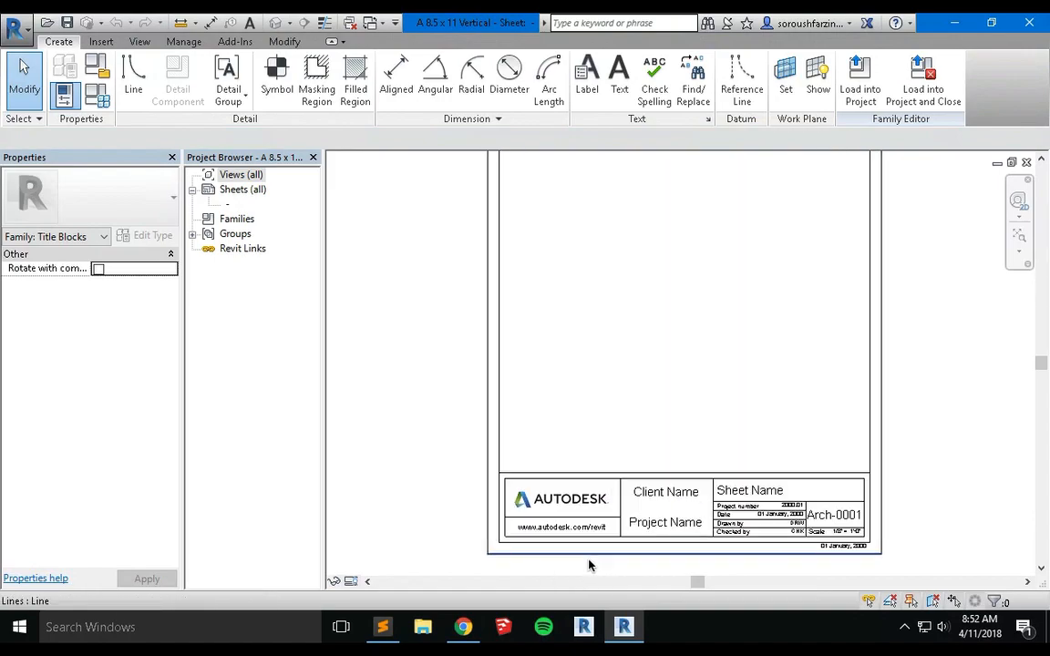
left_click(558, 482)
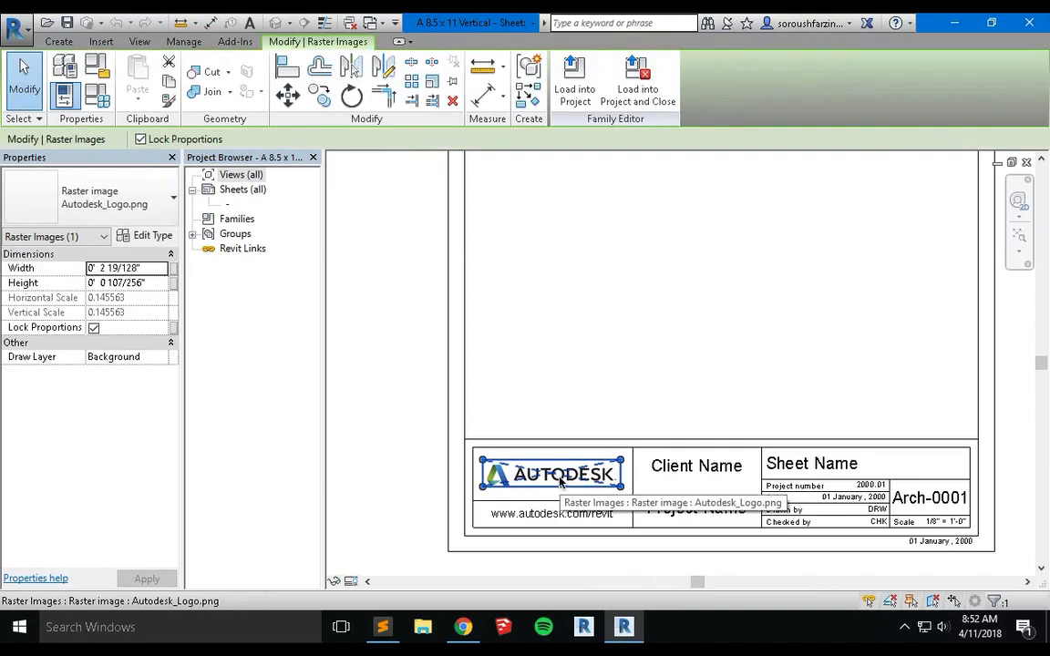
key("Delete")
left_click(559, 515)
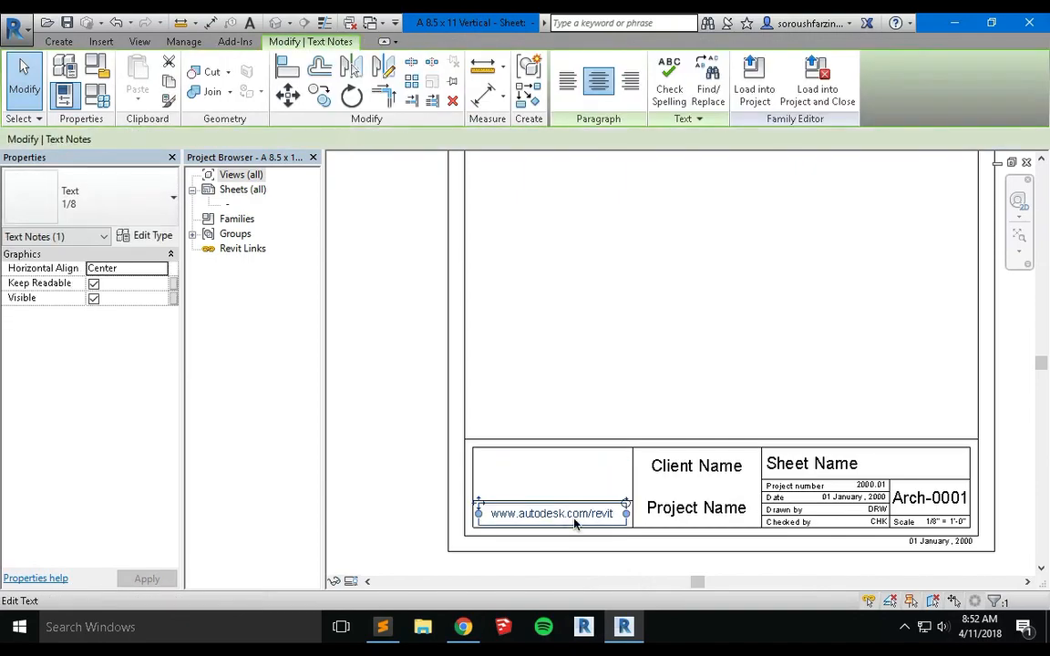
key("Delete")
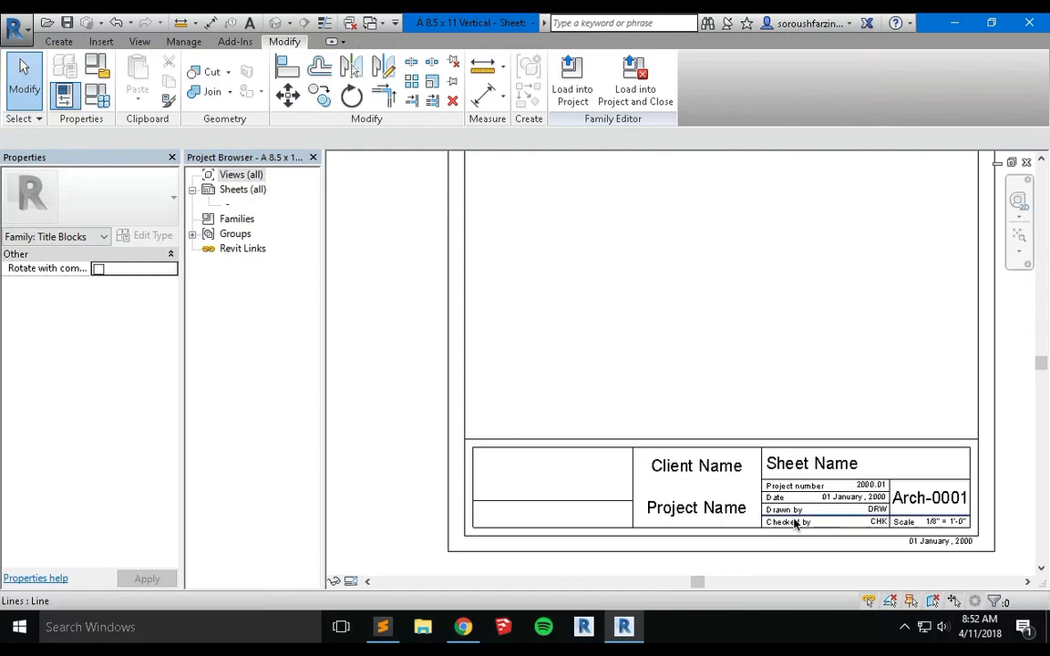
Try nudging the titleblock's left inner border line inward, and undo the move
scroll(795, 522, "down", 5)
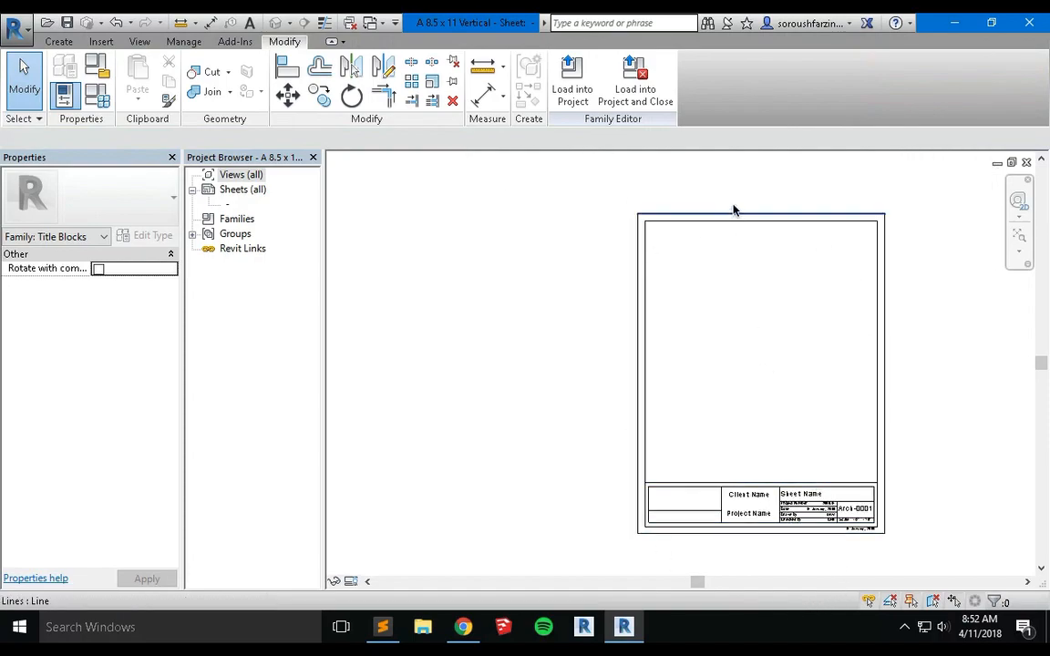
left_click(643, 291)
key("Right")
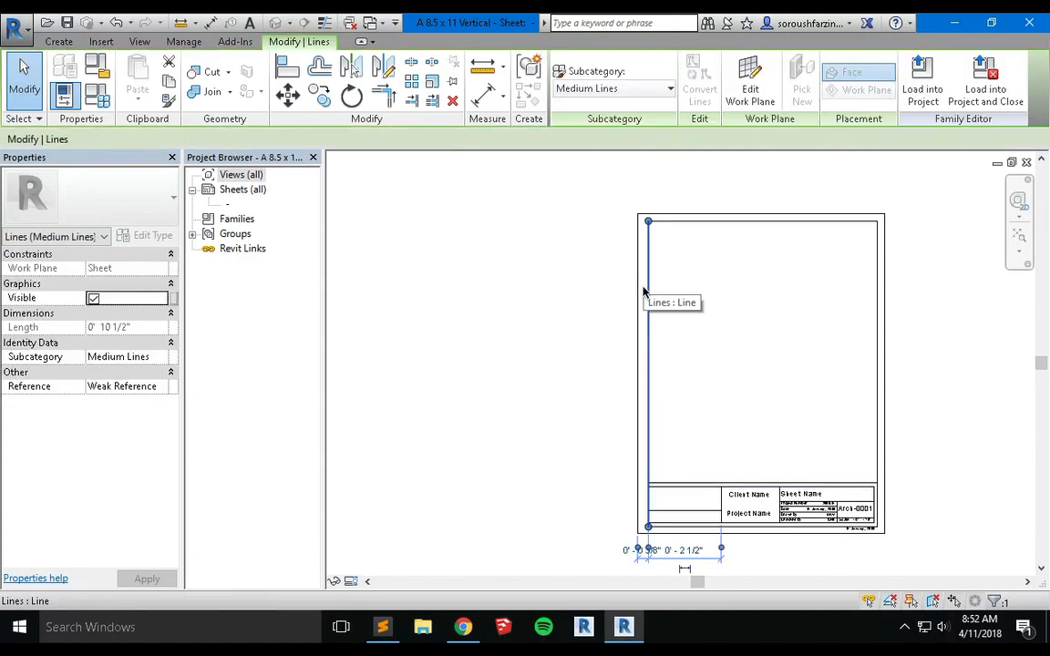
key("ctrl+z")
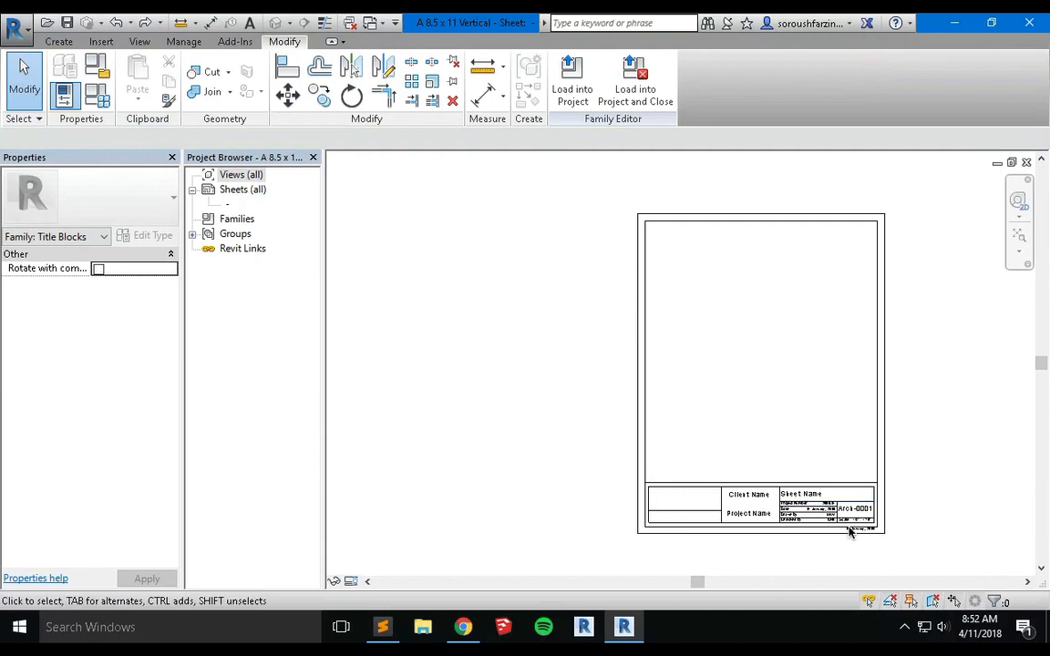
Load the edited titleblock into the project and close it without saving the family file, overwriting the existing version
scroll(821, 527, "up", 1)
scroll(821, 529, "up", 1)
scroll(821, 528, "down", 3)
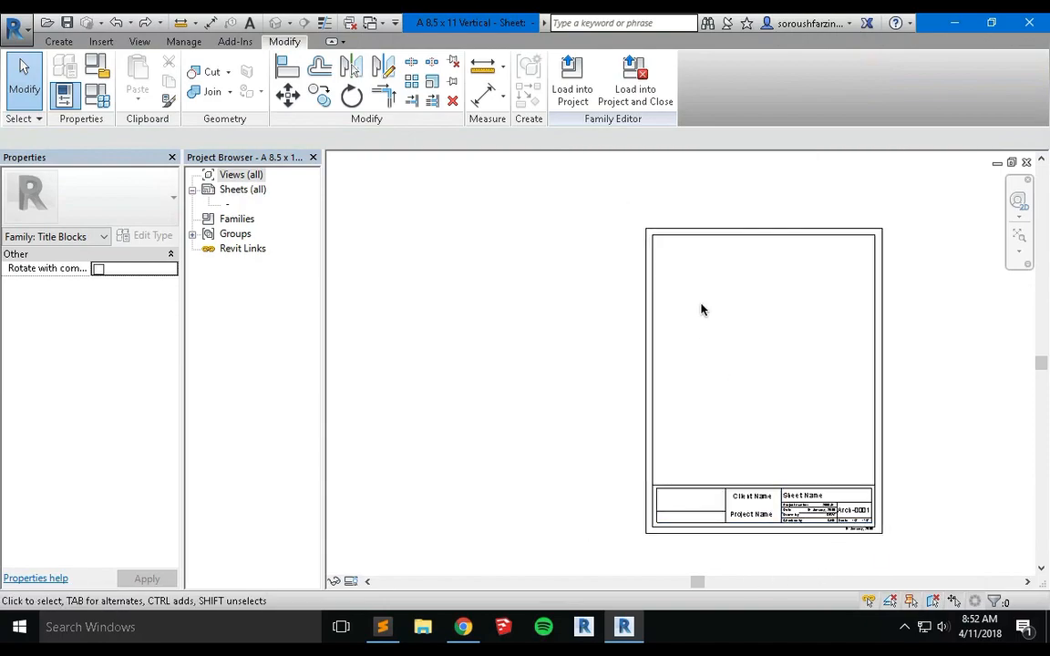
left_click(637, 108)
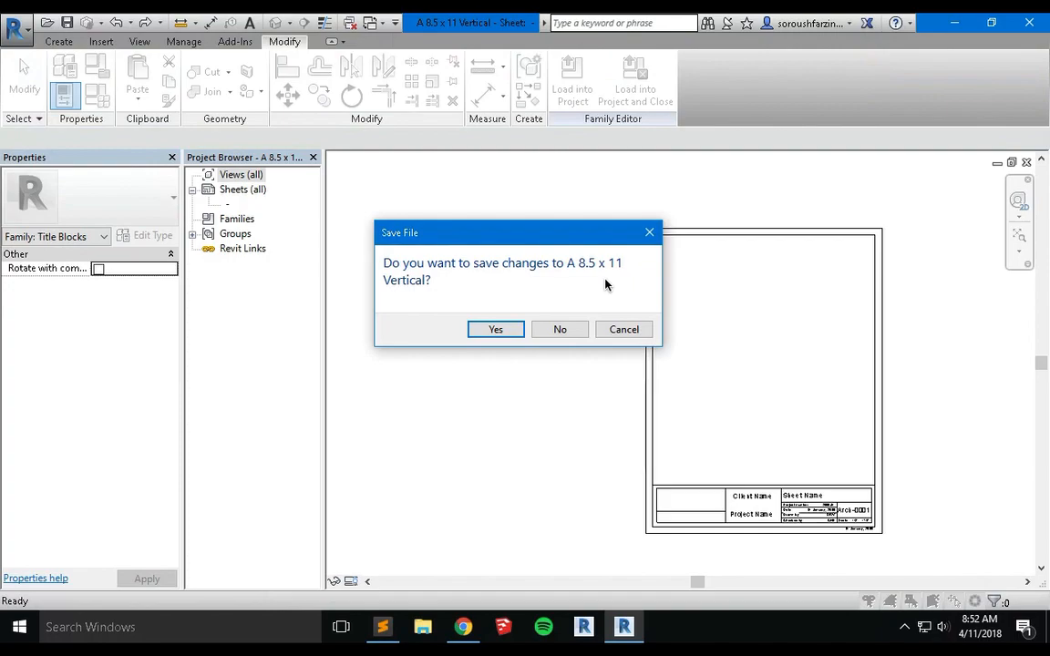
left_click(562, 330)
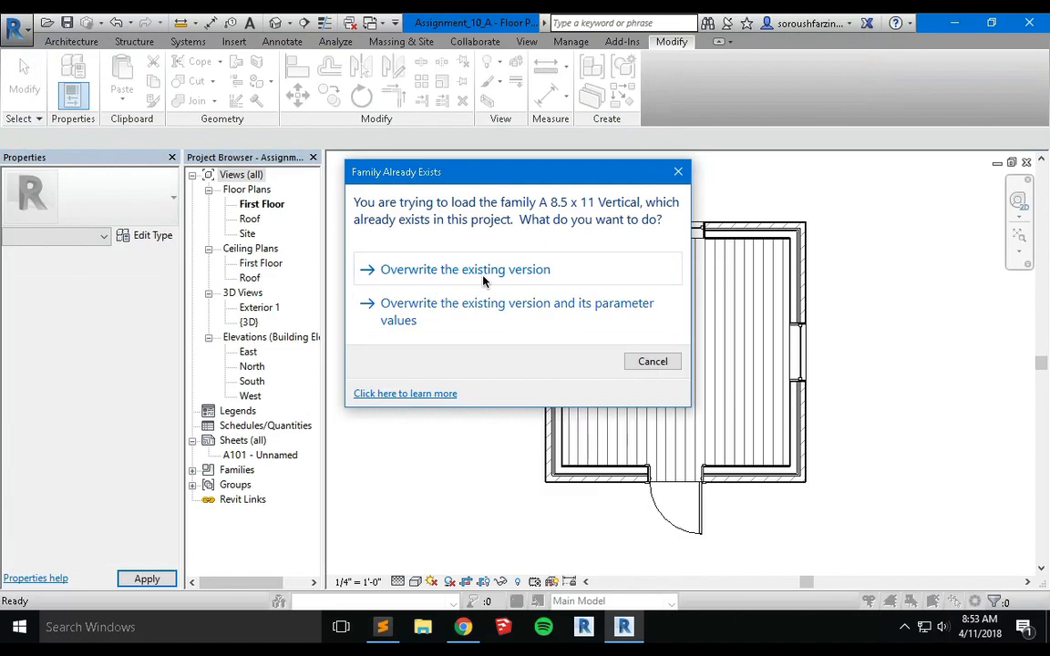
left_click(544, 283)
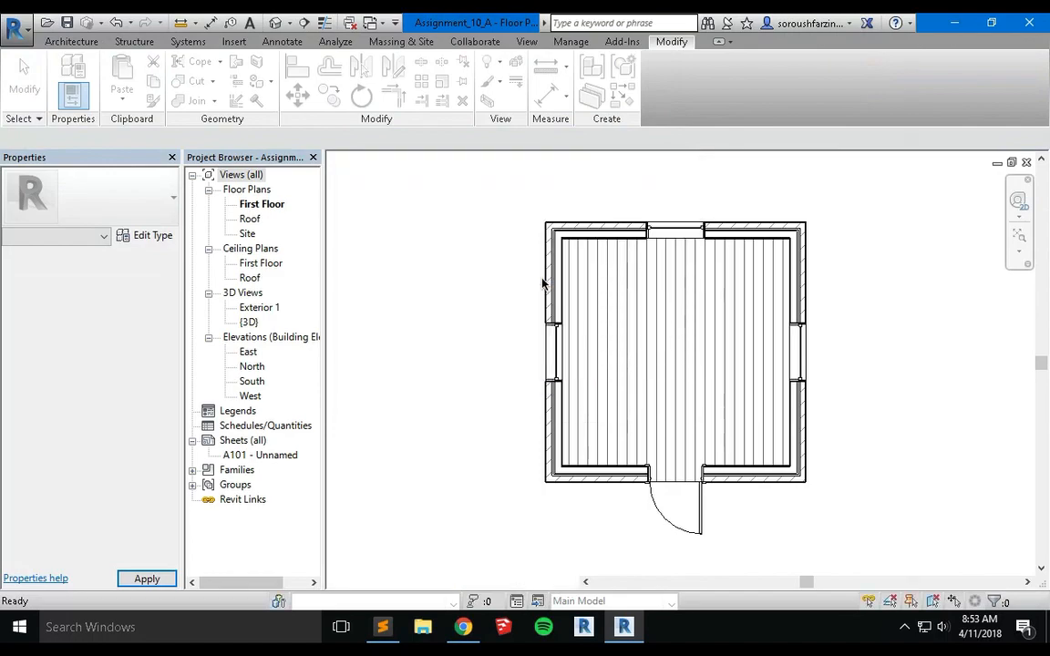
Open sheet A101 and enter the owner's surname in the titleblock's owner field
left_click(276, 458)
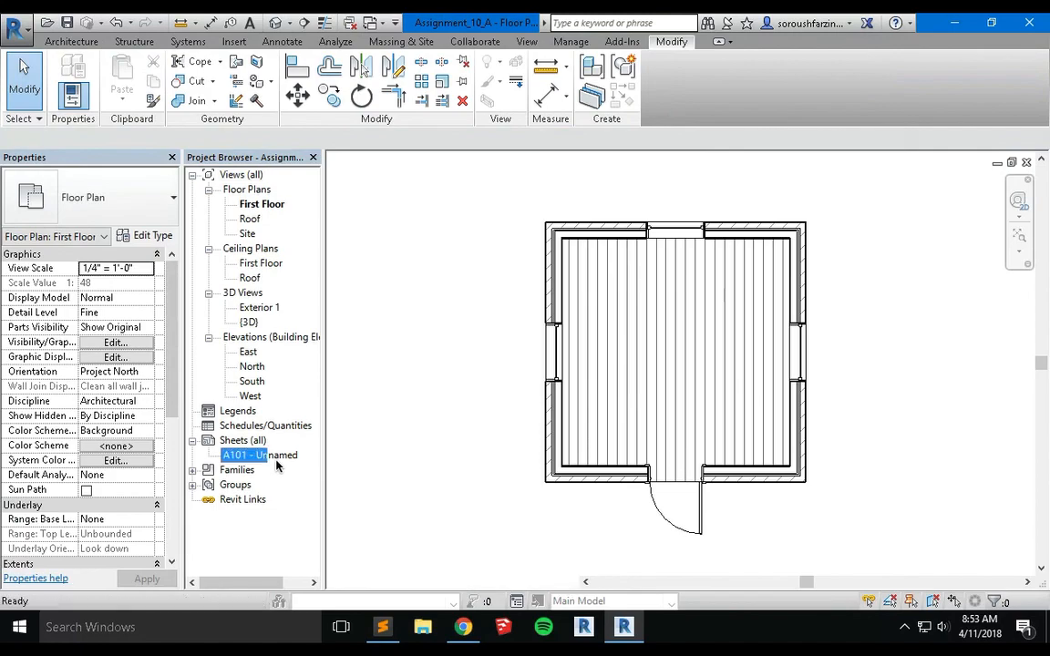
double_click(276, 458)
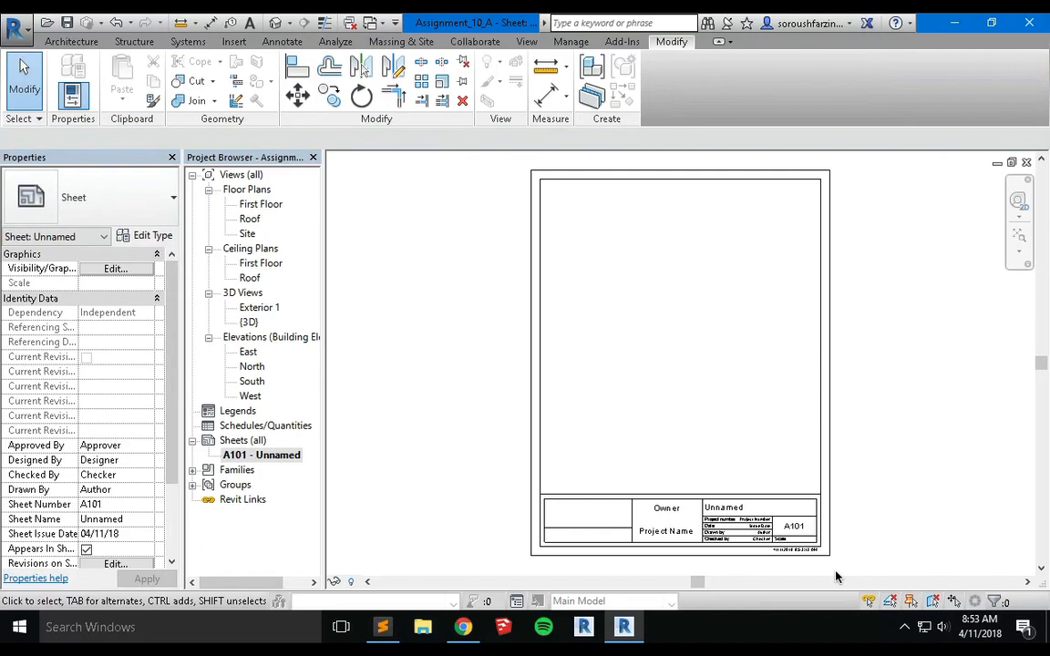
left_click(750, 515)
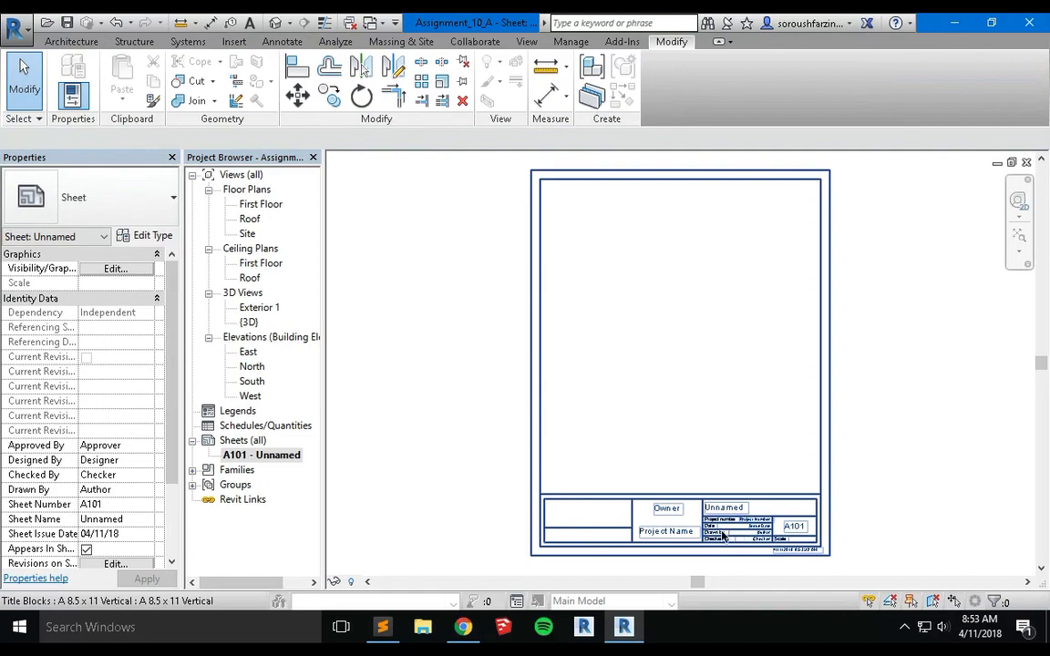
scroll(670, 524, "up", 3)
double_click(667, 497)
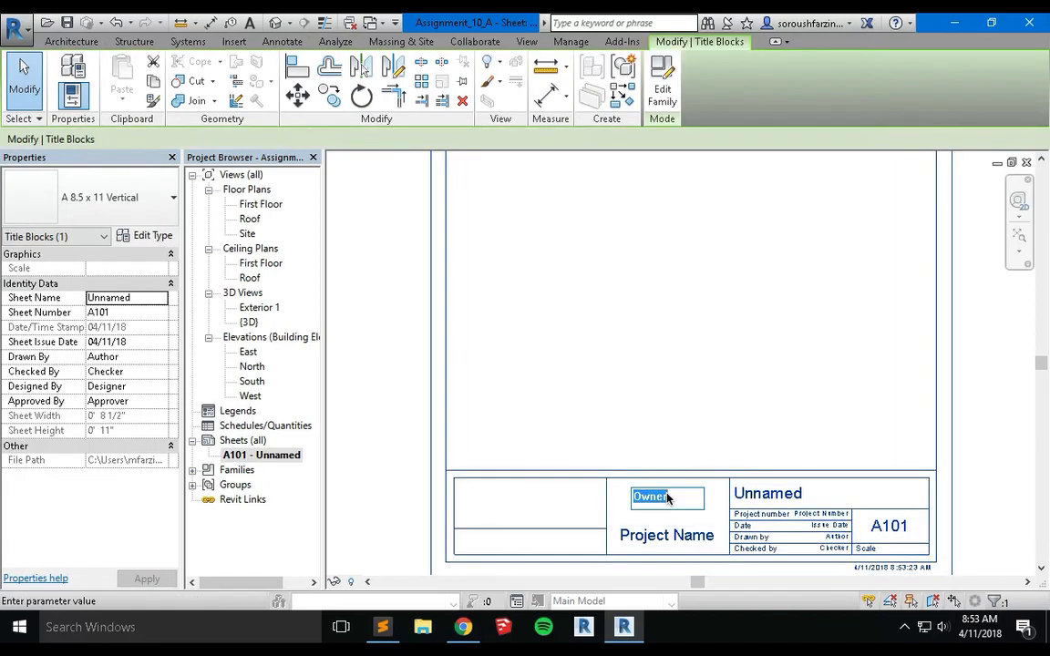
type("Farzin")
Set the project name in the titleblock to CE3030
double_click(651, 539)
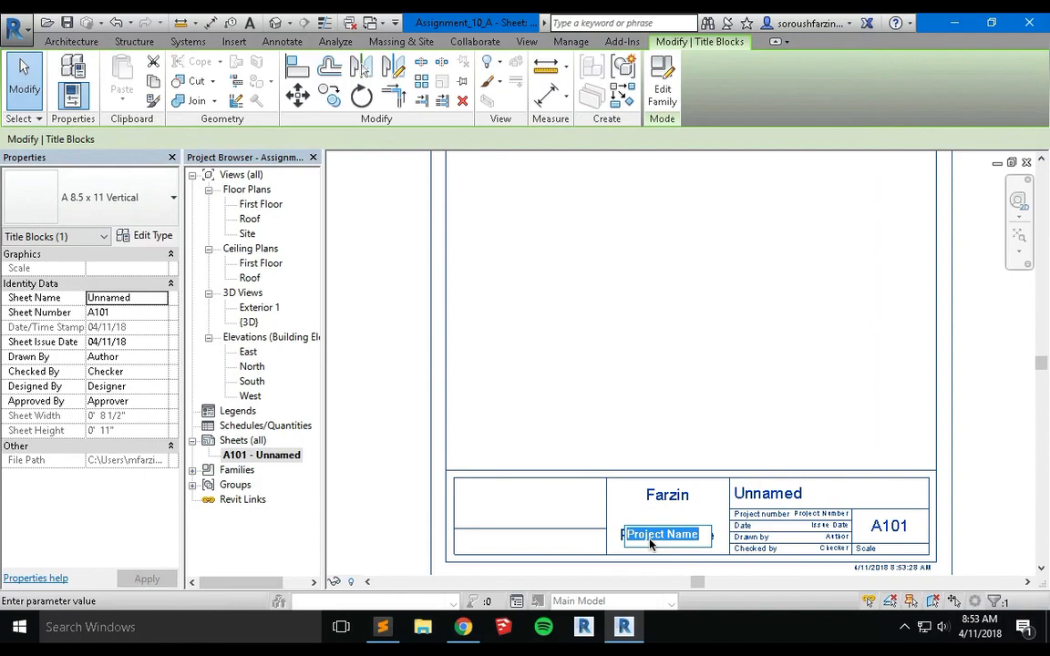
type("Assignment")
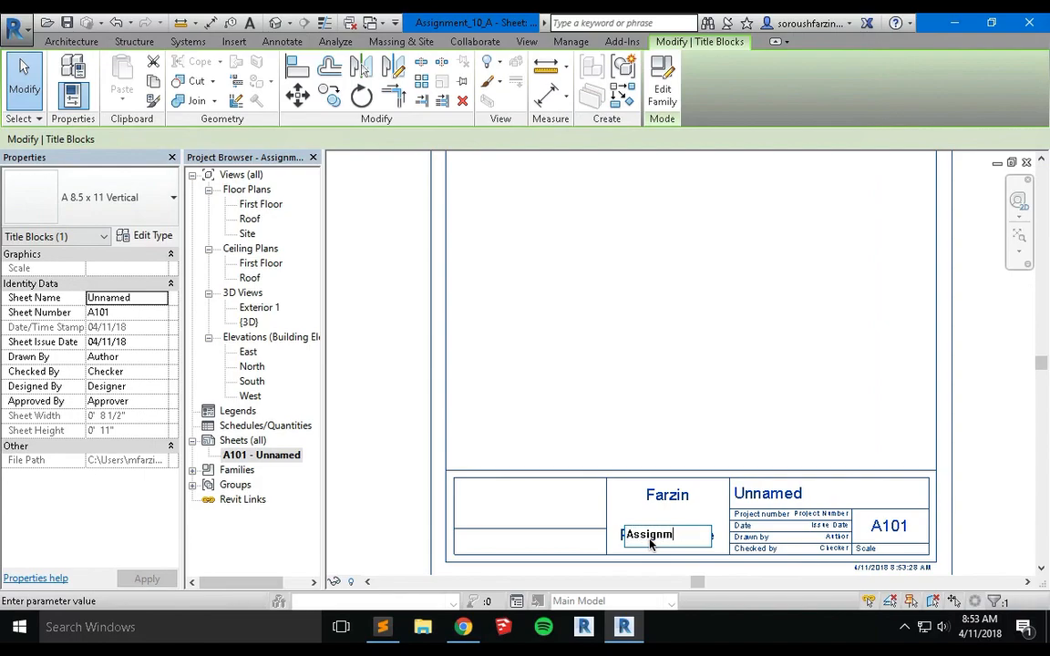
key("BackSpace")
key("BackSpace")
key("BackSpace")
key("BackSpace")
key("BackSpace")
type("3030")
Set the sheet name in the titleblock to Assignment 10A
left_click(779, 495)
left_click(782, 495)
left_click(784, 495)
left_click_drag(796, 496, 685, 501)
type("Assig")
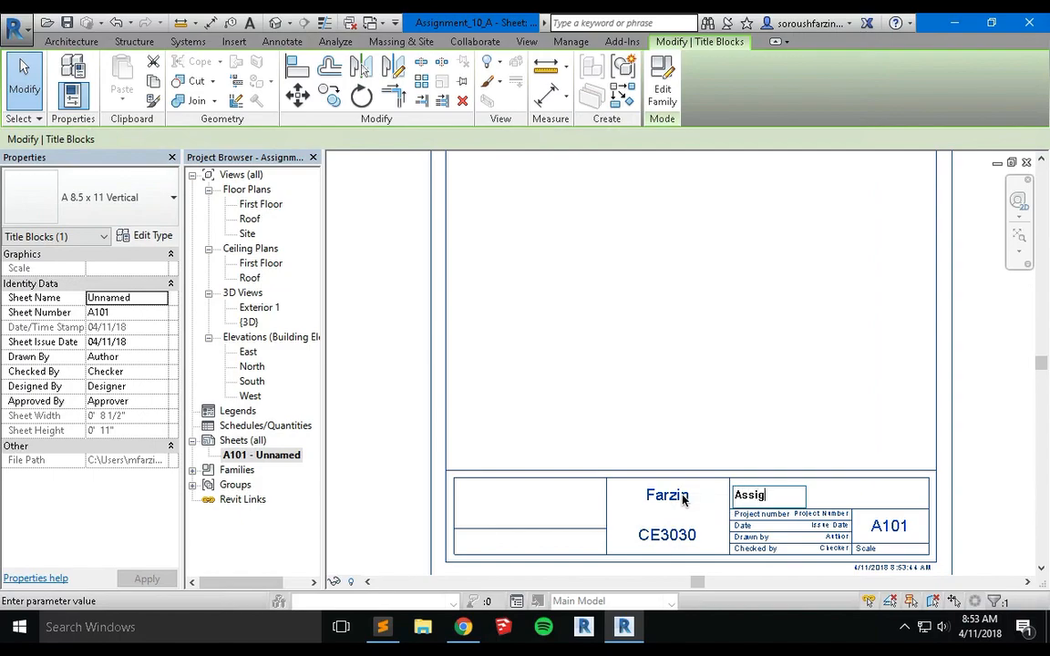
type("nment 10A")
left_click(944, 538)
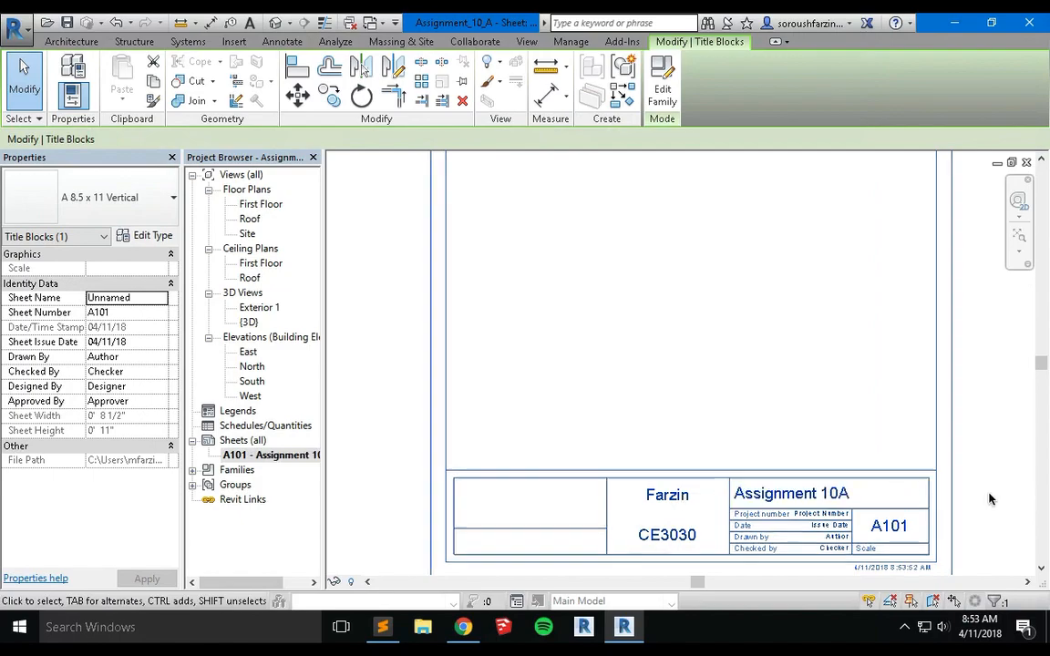
Place the First Floor plan view in the upper-left area of the sheet's drawing frame
scroll(768, 431, "down", 5)
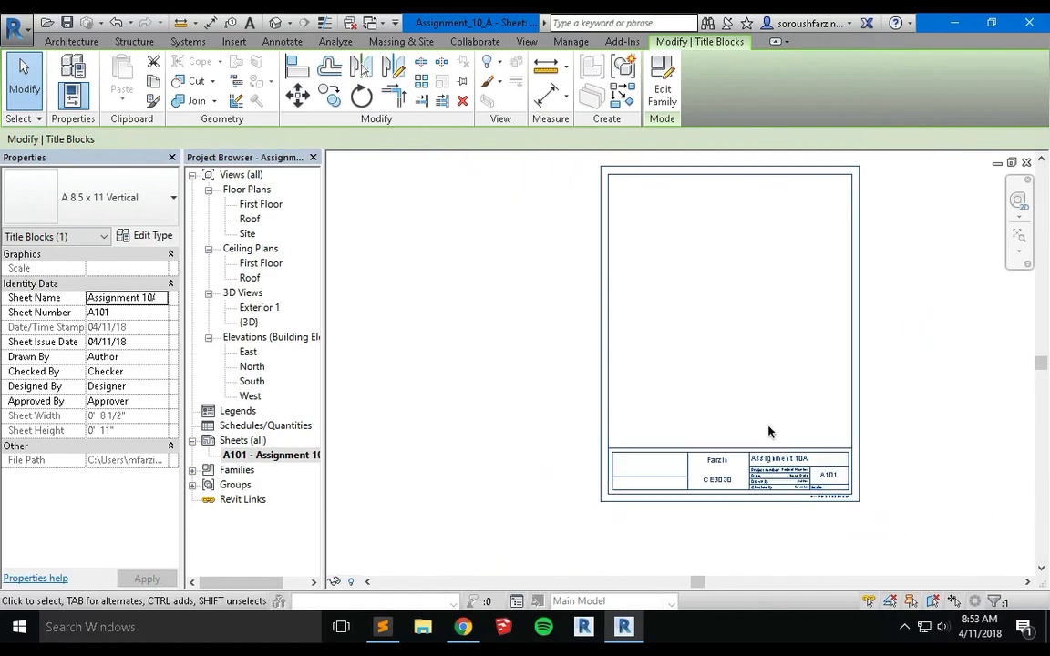
scroll(769, 431, "up", 2)
left_click(263, 206)
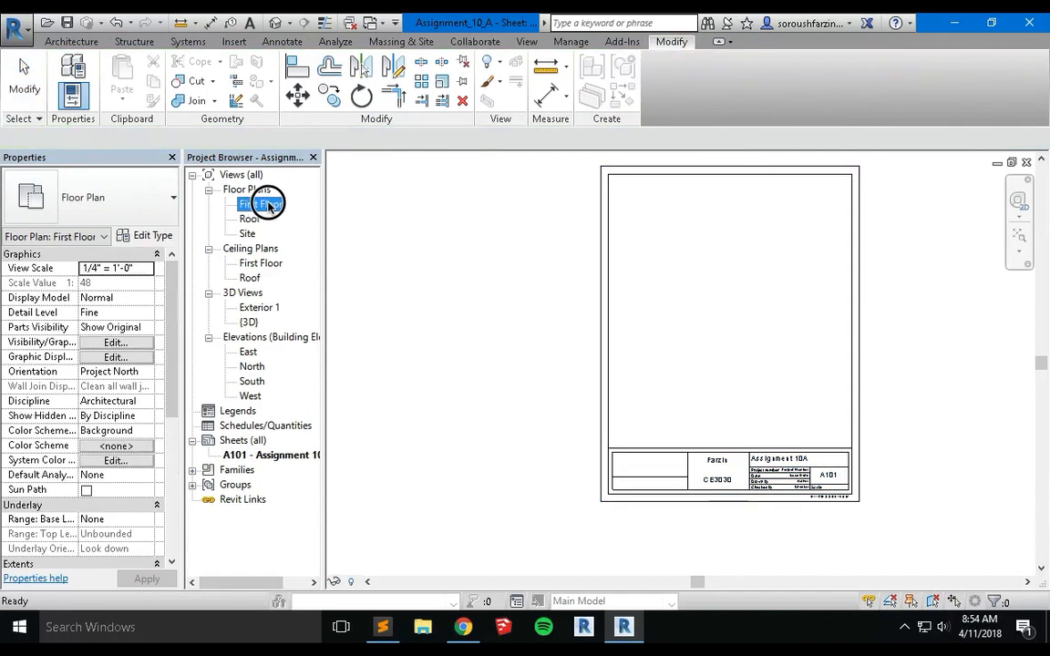
left_click_drag(381, 197, 685, 262)
left_click(692, 220)
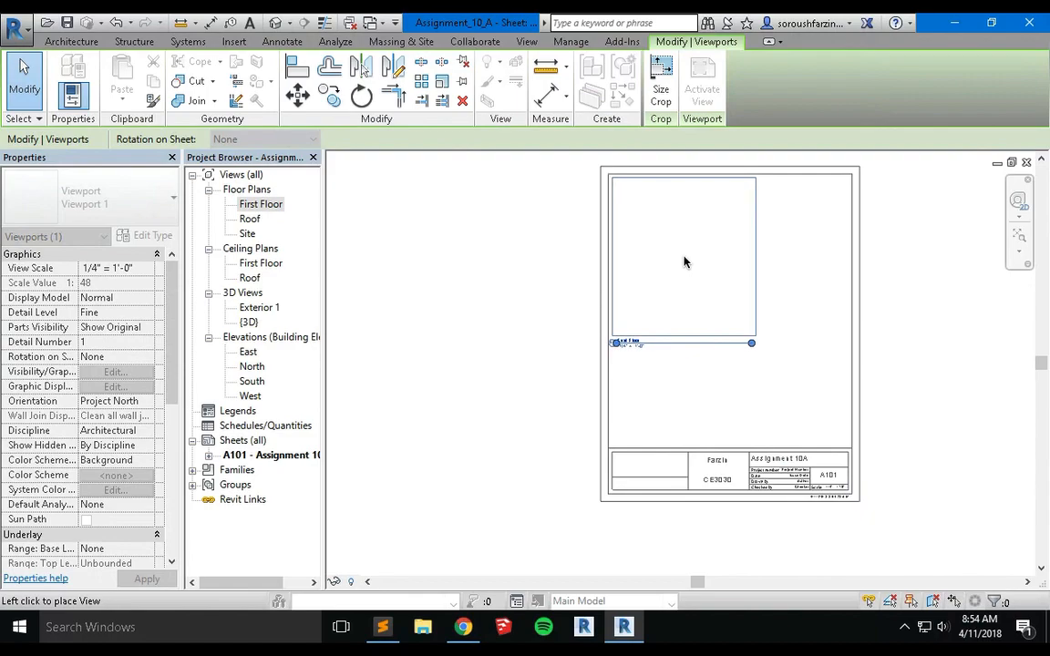
left_click(684, 263)
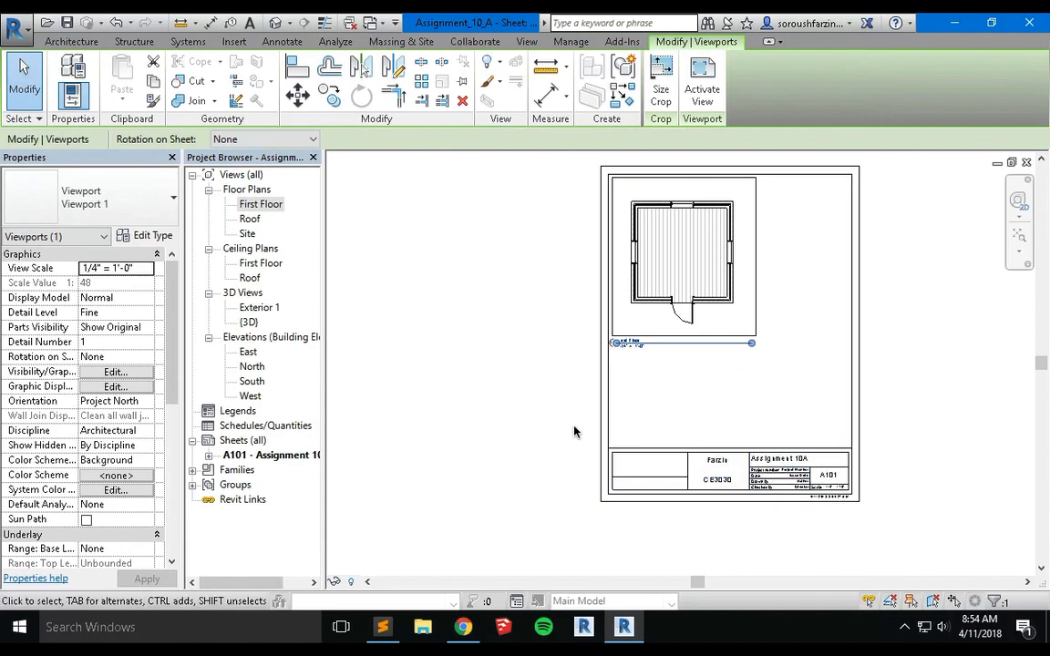
left_click(499, 403)
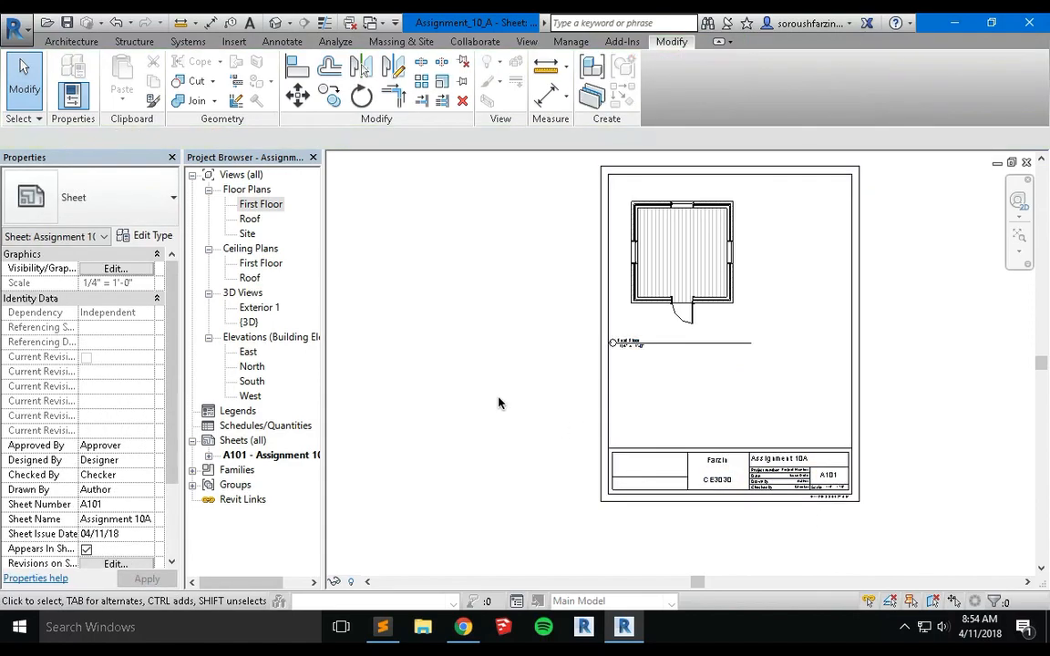
Place the Exterior 1 3D view on the sheet beside the First Floor plan
left_click(262, 309)
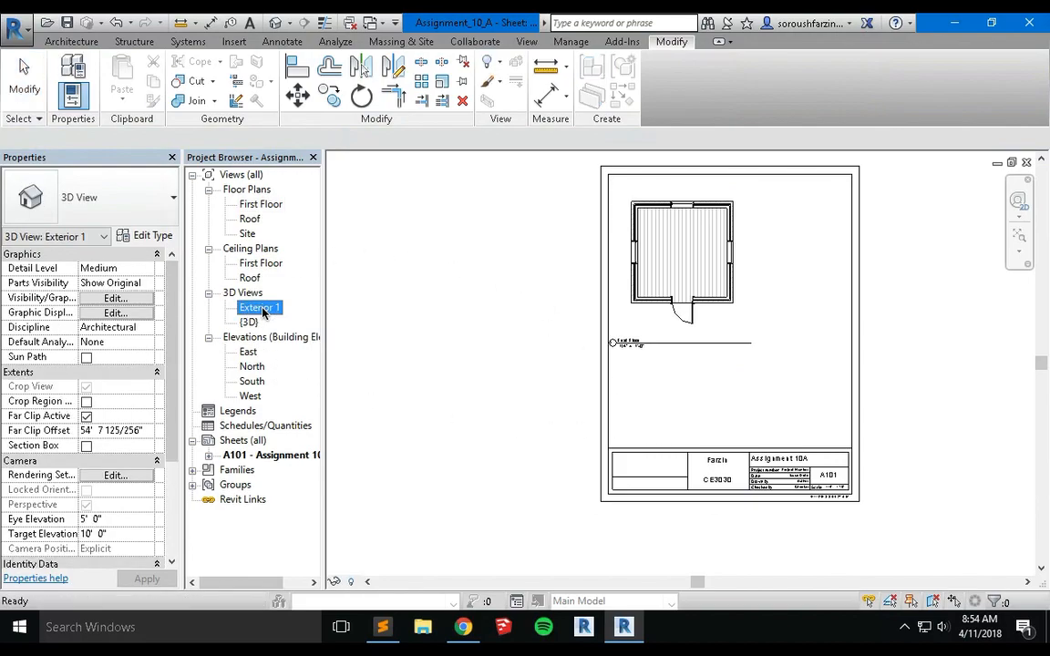
left_click_drag(261, 309, 796, 270)
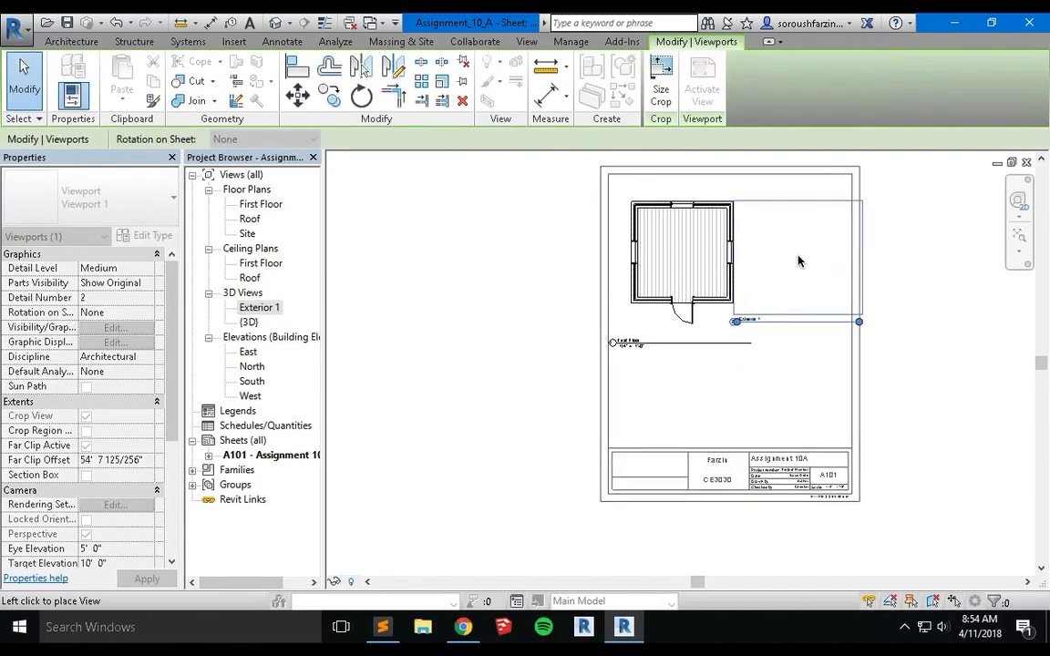
left_click(803, 260)
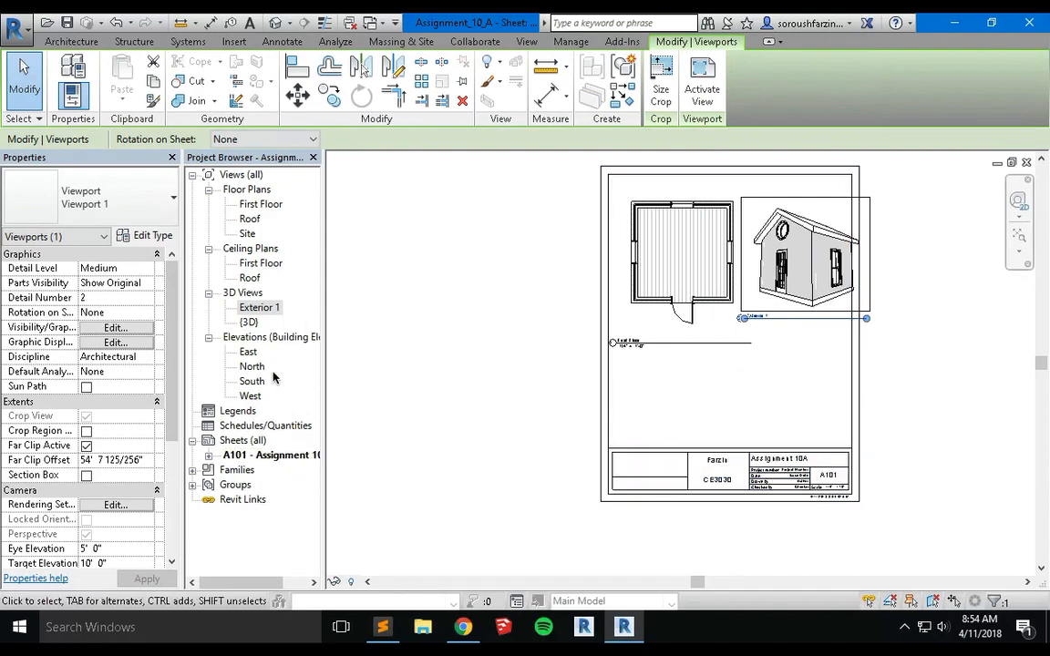
Place the South elevation on the sheet below the plan and 3D views, above the titleblock
left_click_drag(250, 387, 704, 392)
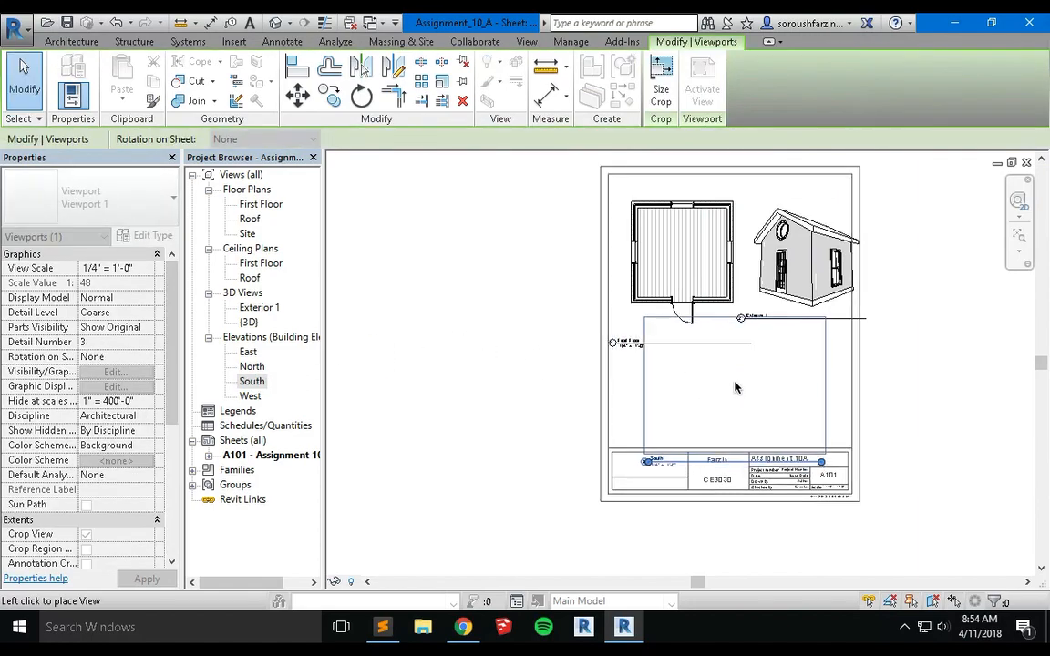
left_click(734, 371)
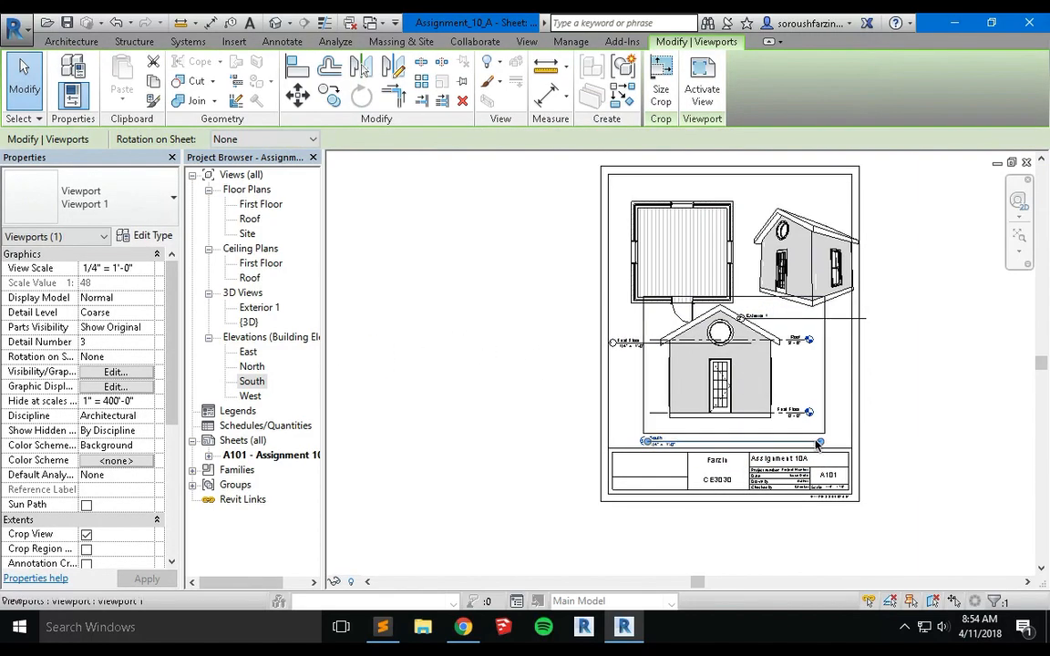
scroll(807, 410, "up", 2)
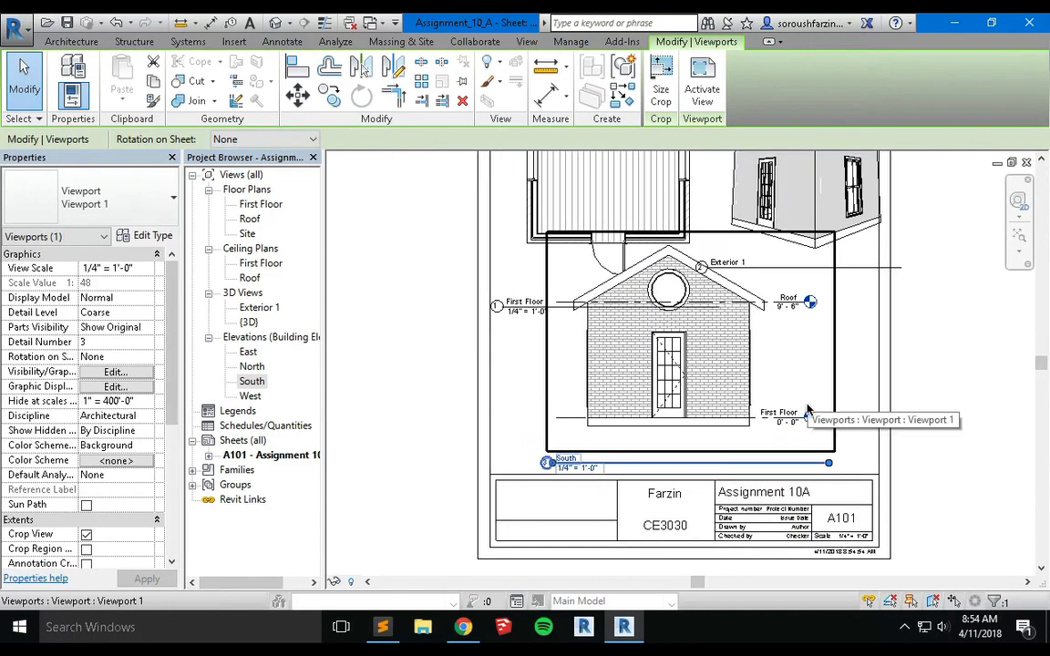
left_click(907, 360)
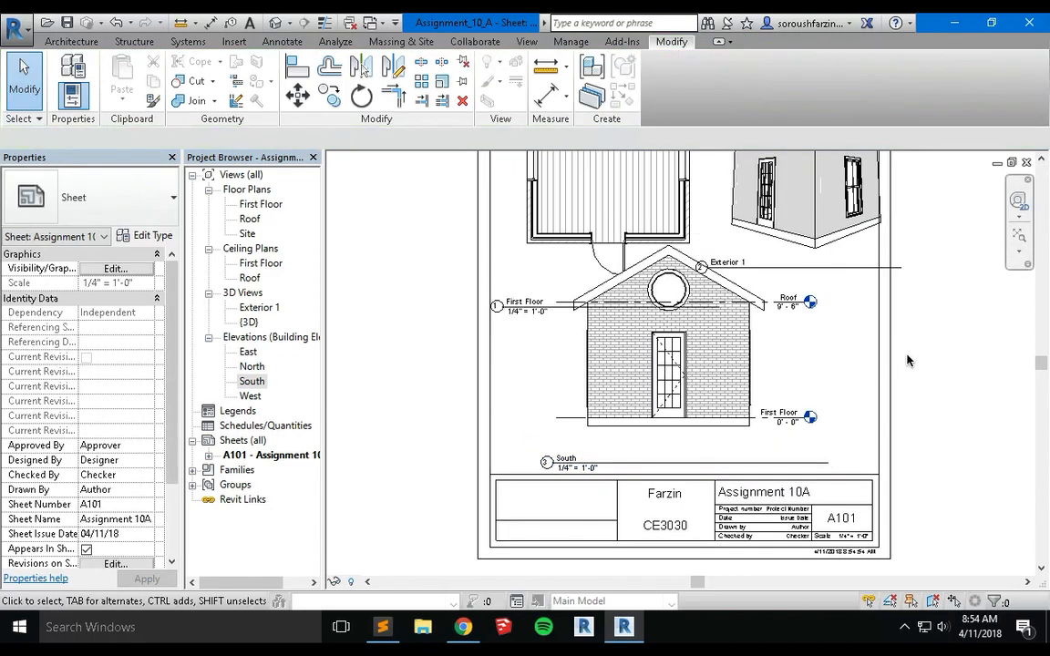
scroll(957, 328, "down", 2)
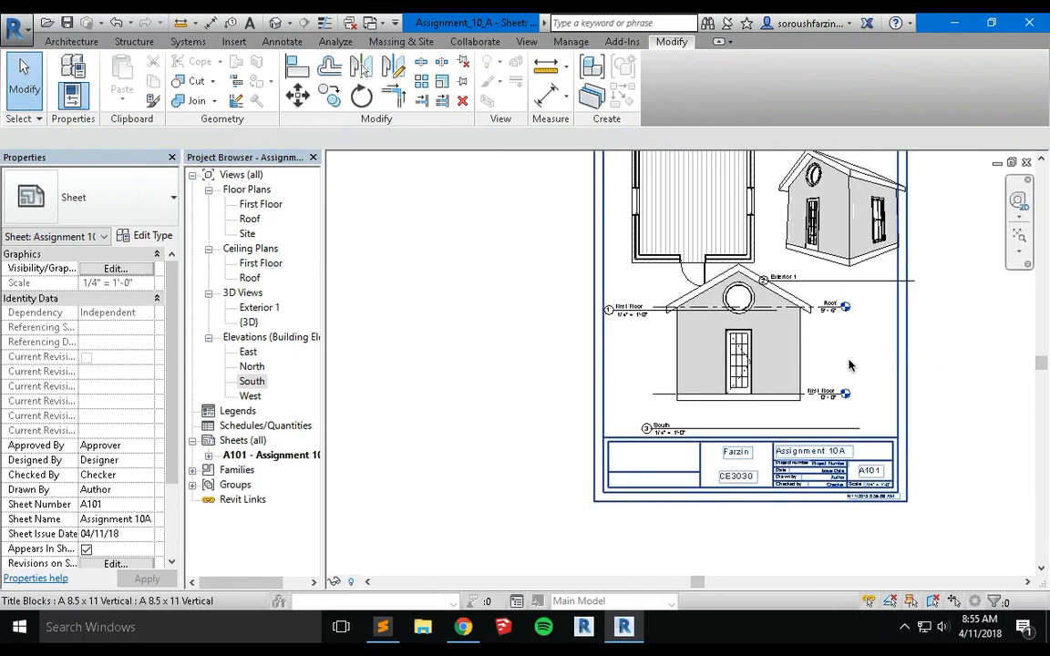
Shift the South elevation down until the building sits just above the titleblock
left_click(789, 376)
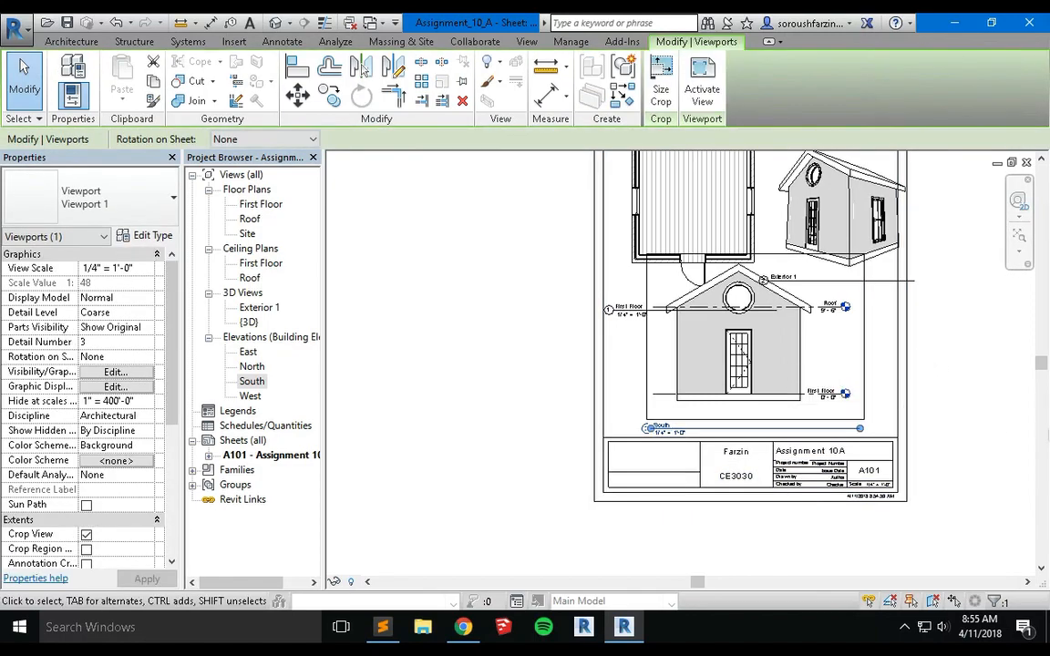
left_click_drag(749, 361, 749, 384)
scroll(821, 447, "up", 4)
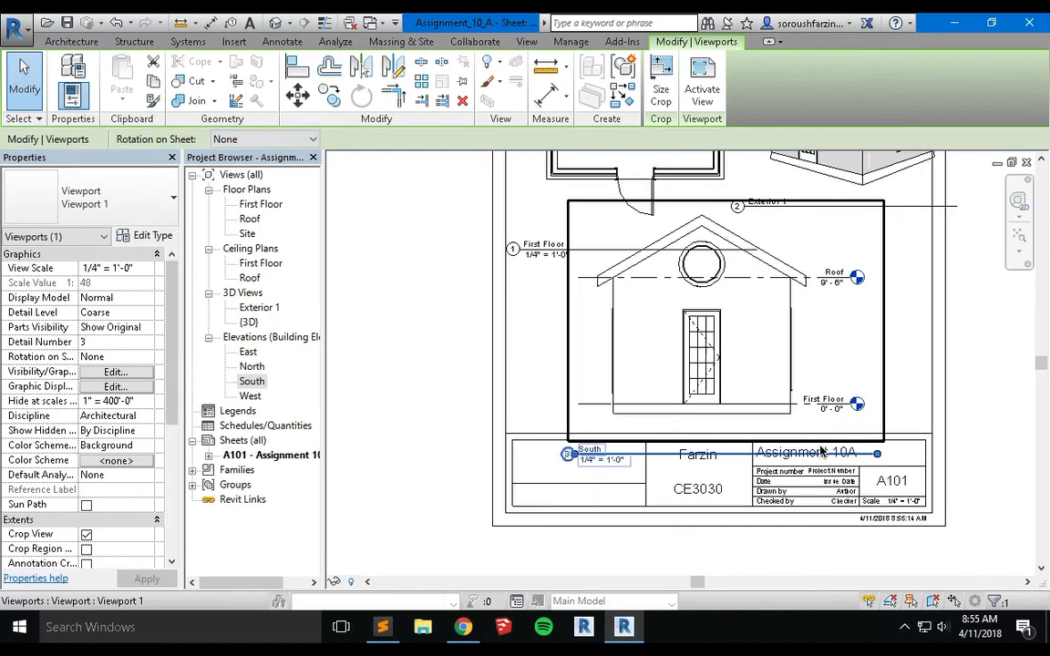
left_click(620, 553)
left_click(618, 570)
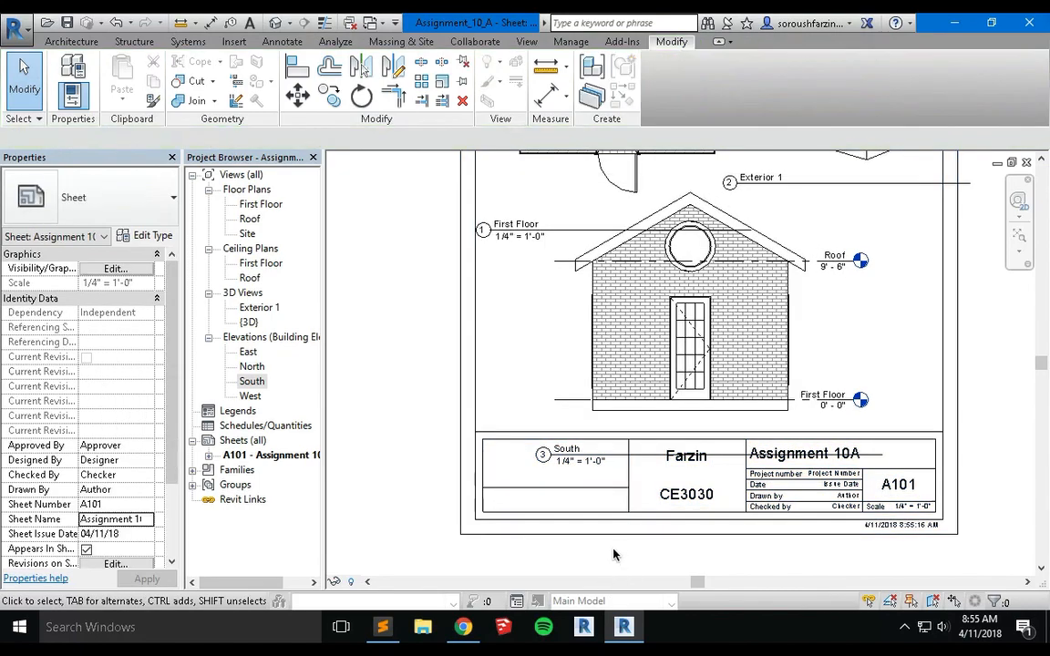
Move the South view title up out of the titleblock, into the gap just beneath the elevation
left_click(593, 459)
mouse_move(619, 460)
left_mouse_down()
mouse_move(616, 418)
mouse_move(619, 440)
left_mouse_up()
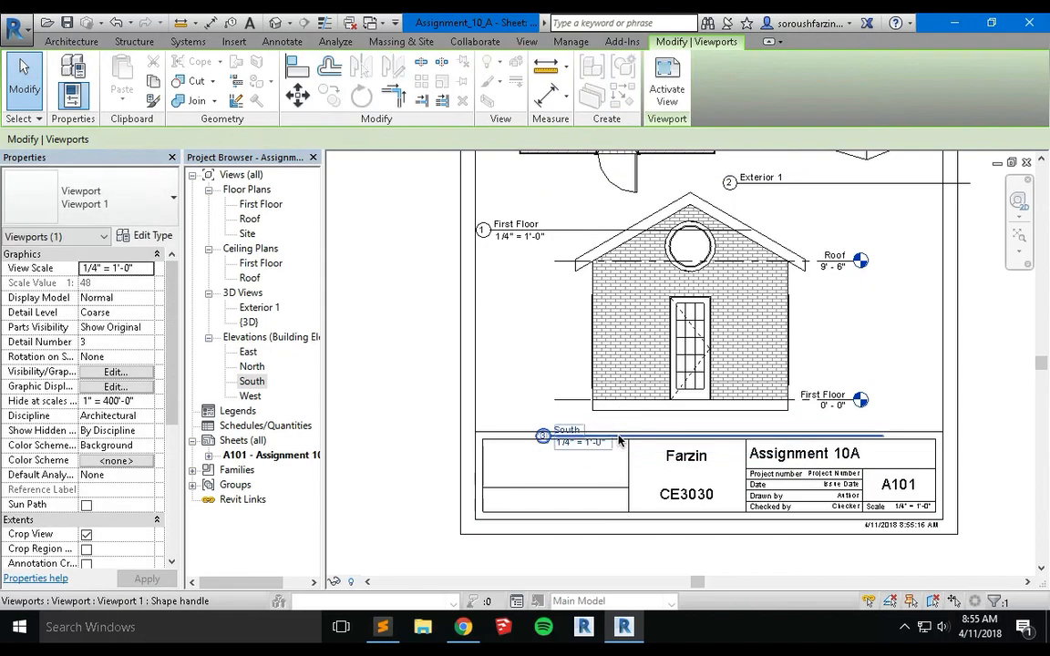
key("ctrl+z")
left_click(604, 455)
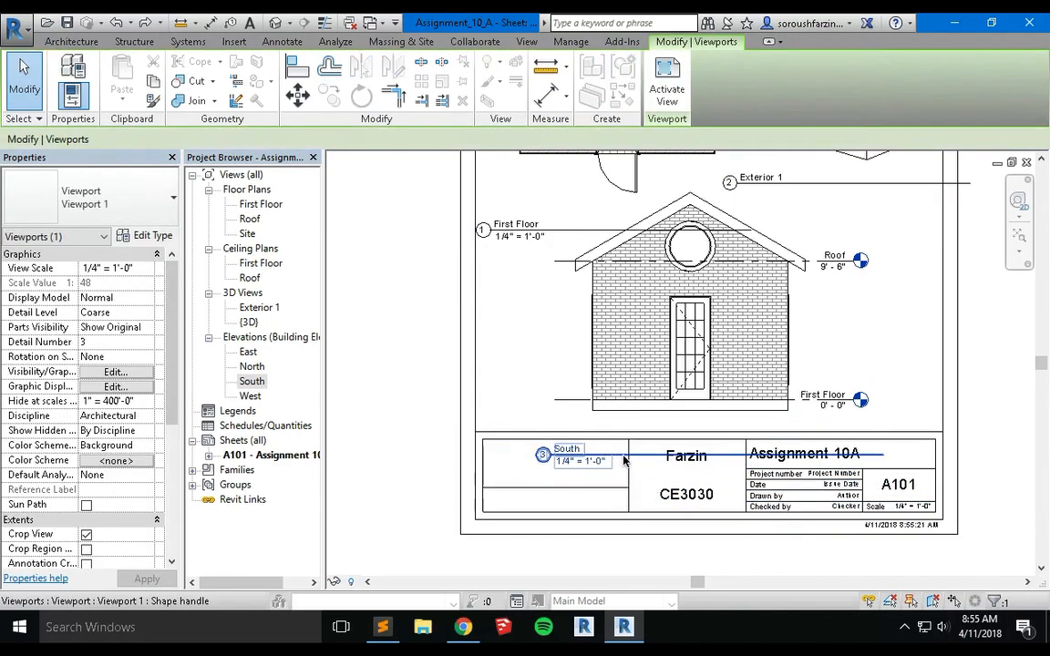
left_click_drag(625, 461, 622, 423)
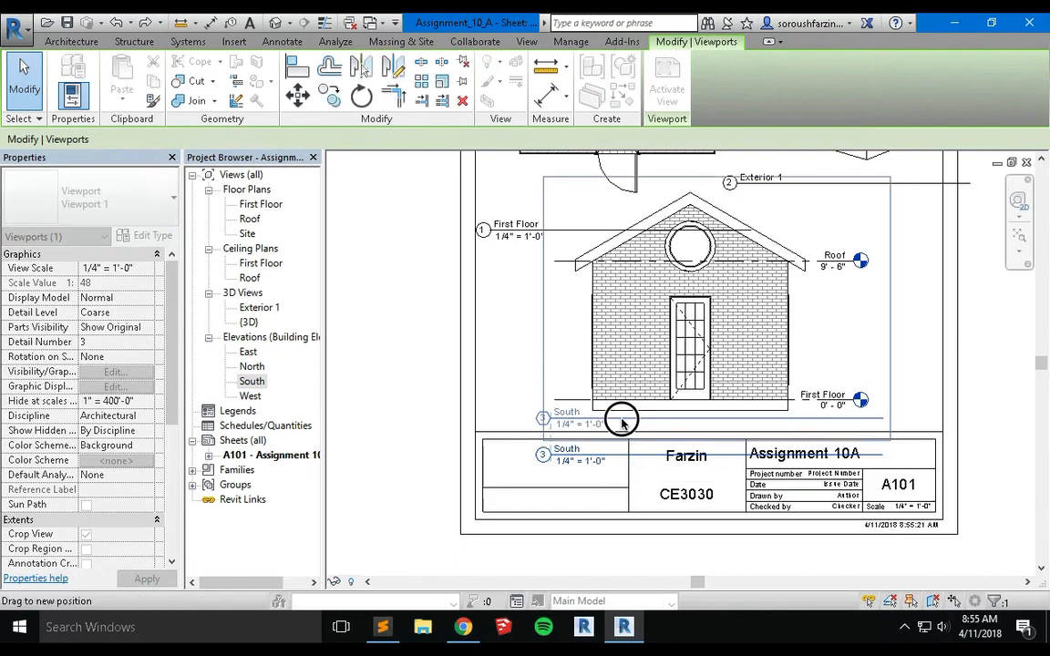
left_click_drag(623, 421, 623, 421)
left_click(993, 432)
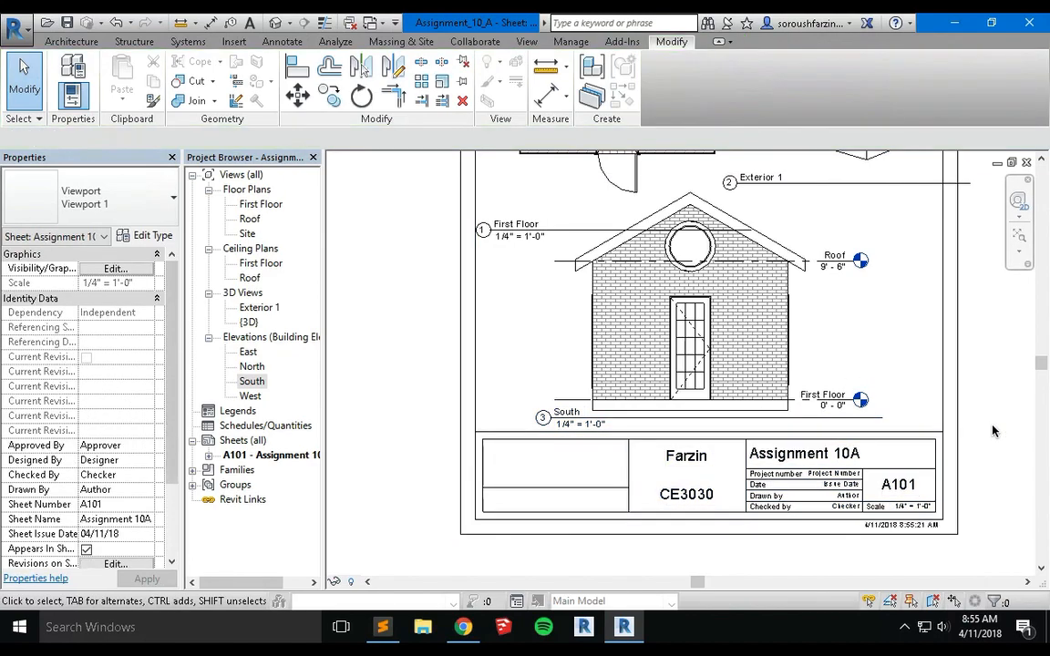
Nudge the First Floor plan up and slightly left within the sheet's drawing frame
scroll(935, 366, "down", 3)
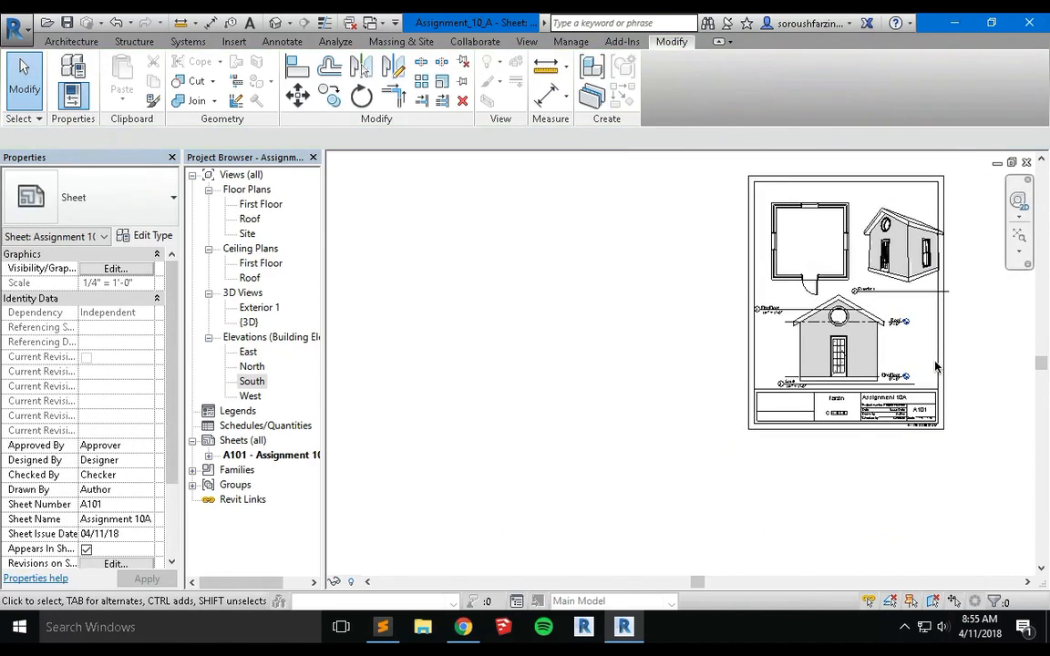
scroll(867, 187, "up", 2)
left_click(792, 298)
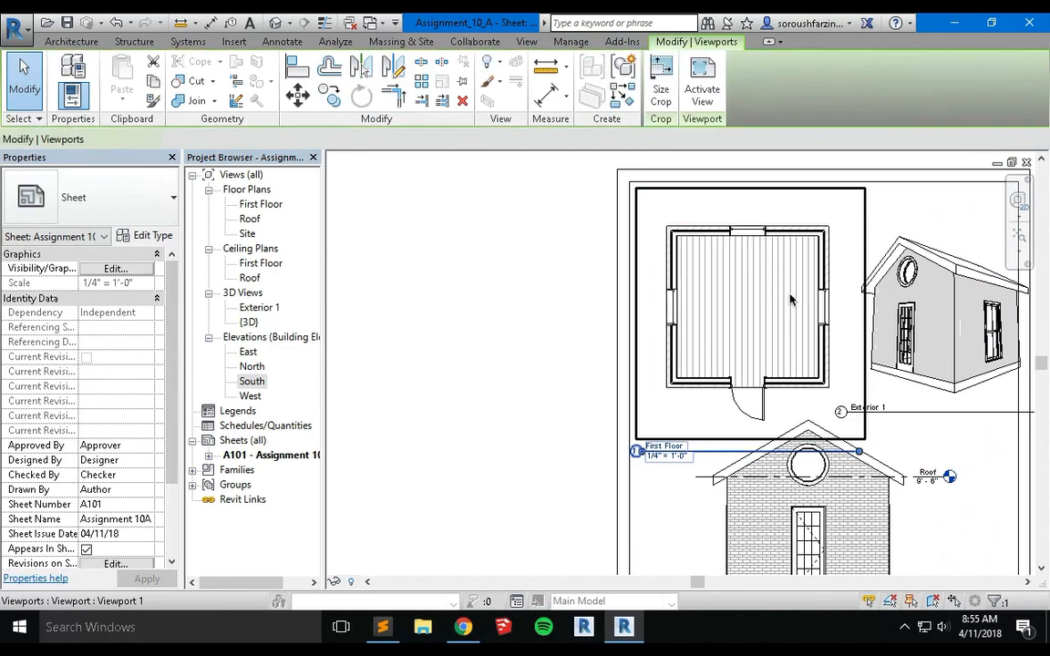
key("Up")
key("Up")
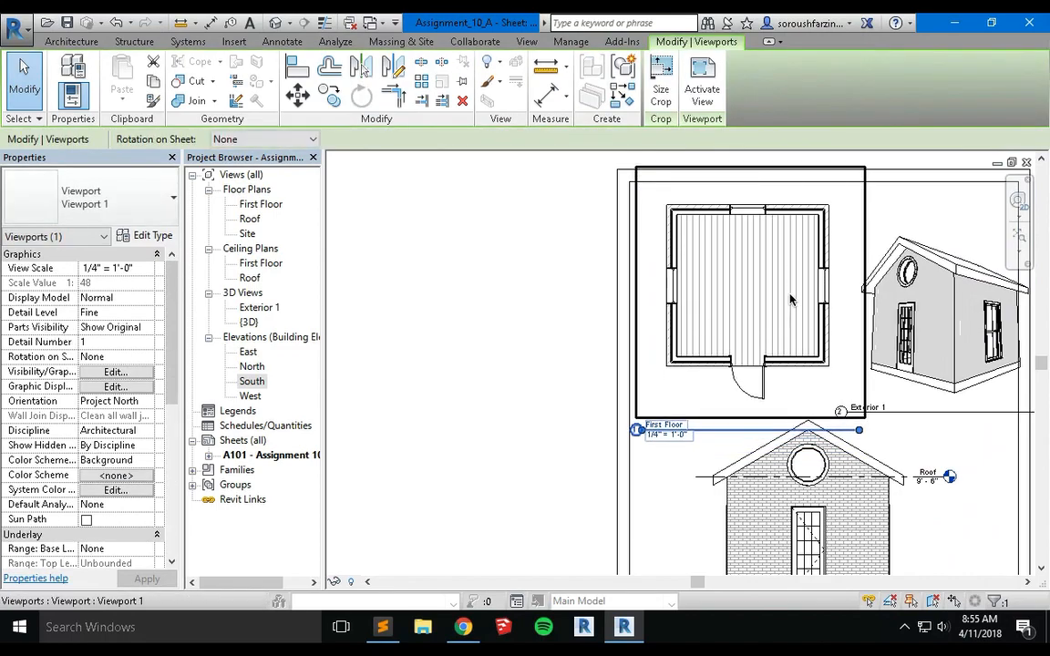
key("Up")
key("Left")
key("Left")
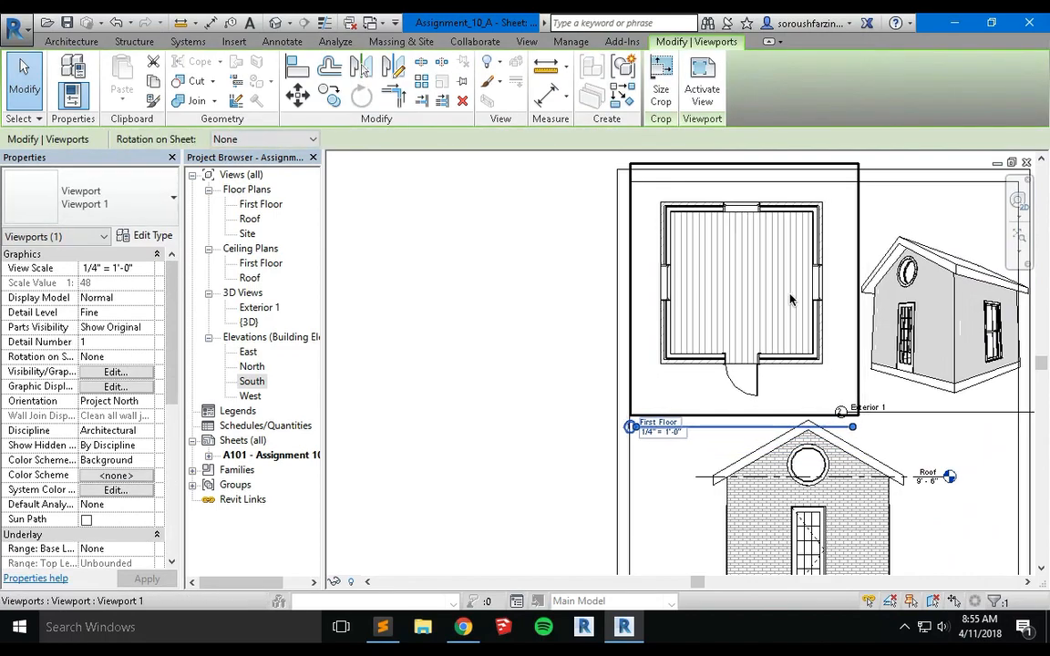
left_click(558, 335)
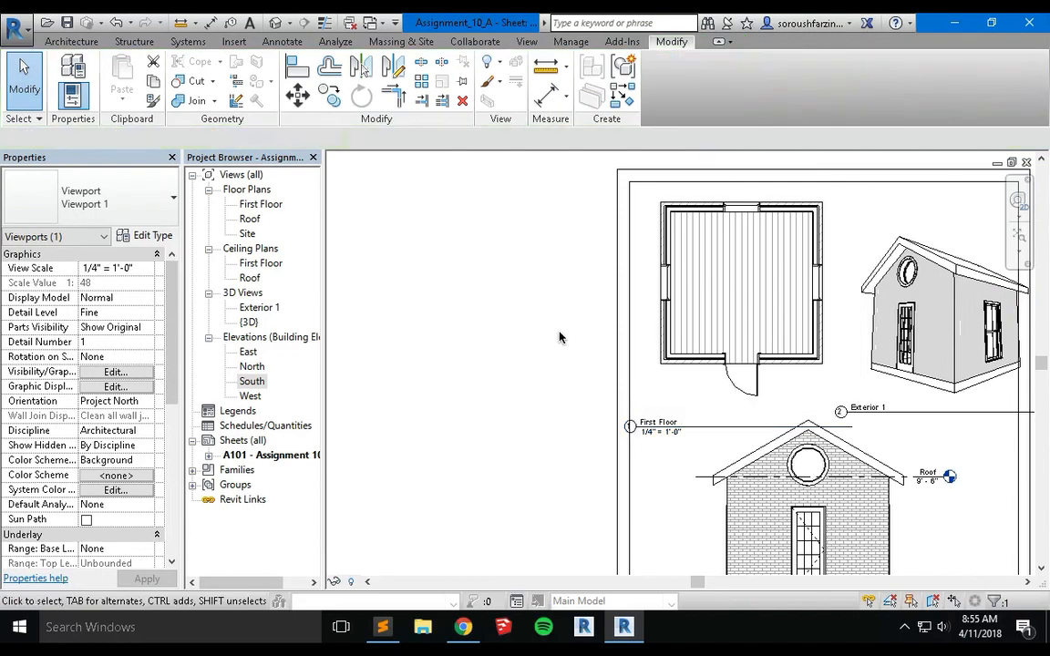
Move the First Floor view title up so it sits just beneath the plan, clear of the South elevation's roof
left_click(686, 428)
left_click_drag(703, 424, 715, 401)
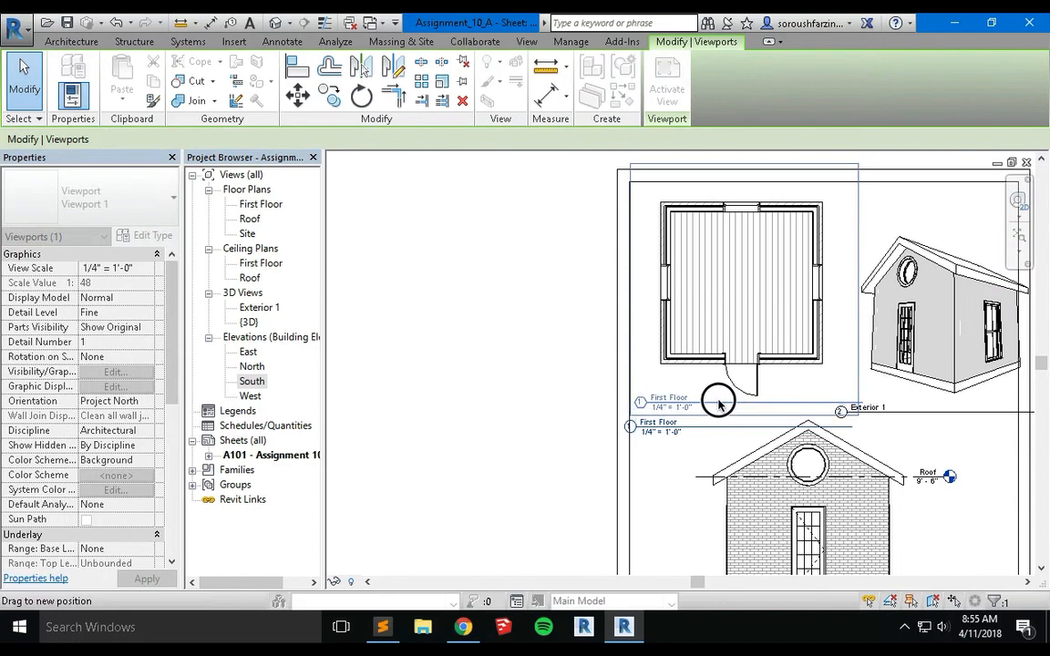
left_click(557, 477)
Nudge the Exterior 1 3D view left and up so the house fits inside the drawing frame beside the plan
scroll(754, 401, "up", 1)
scroll(754, 401, "down", 4)
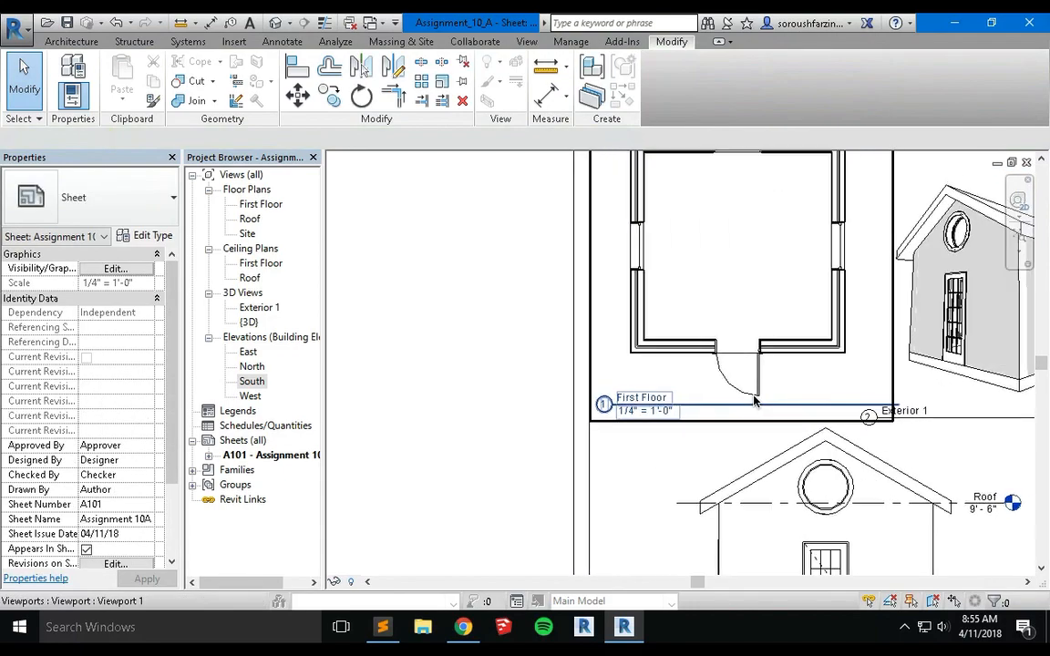
scroll(916, 348, "up", 3)
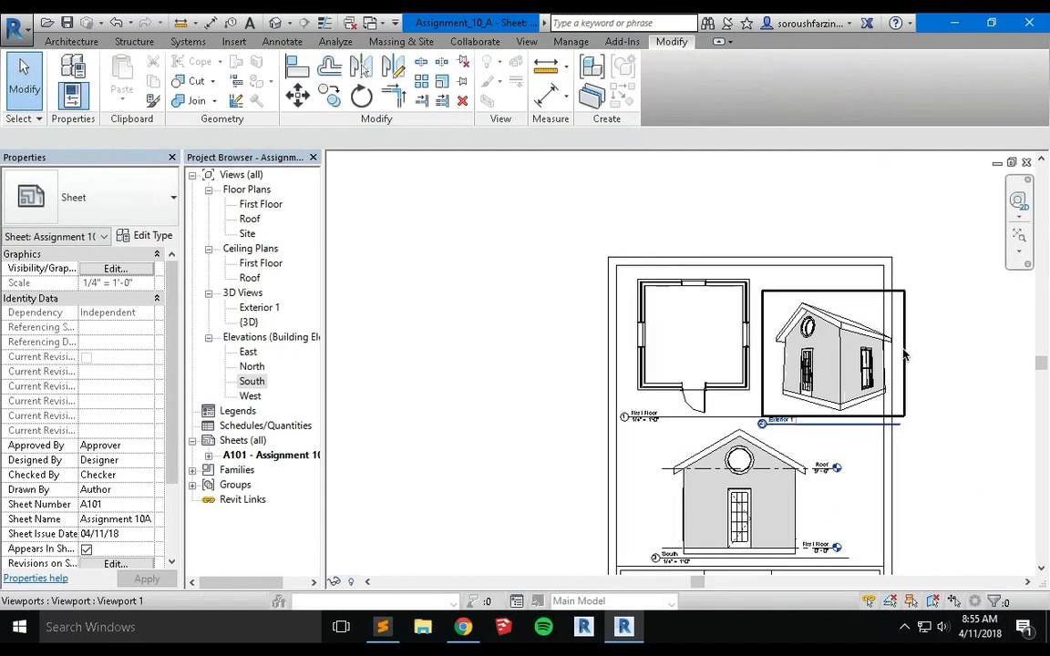
left_click(870, 333)
key("Left")
key("Left")
key("Left")
key("Left")
key("Left")
key("Up")
key("Up")
key("Up")
key("Up")
key("Up")
key("Up")
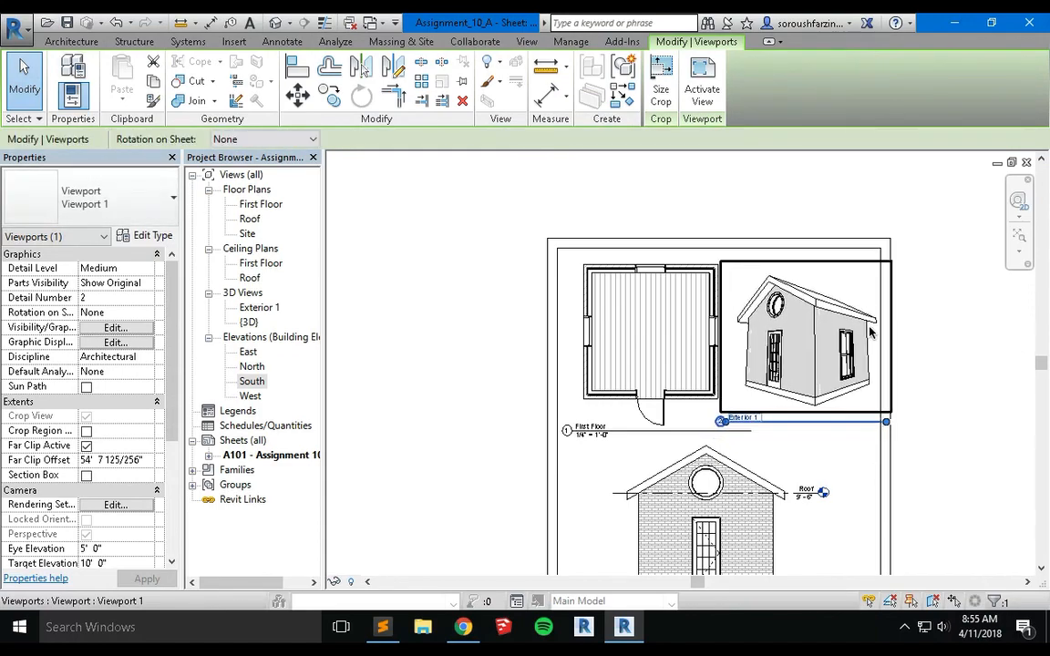
key("Down")
key("Up")
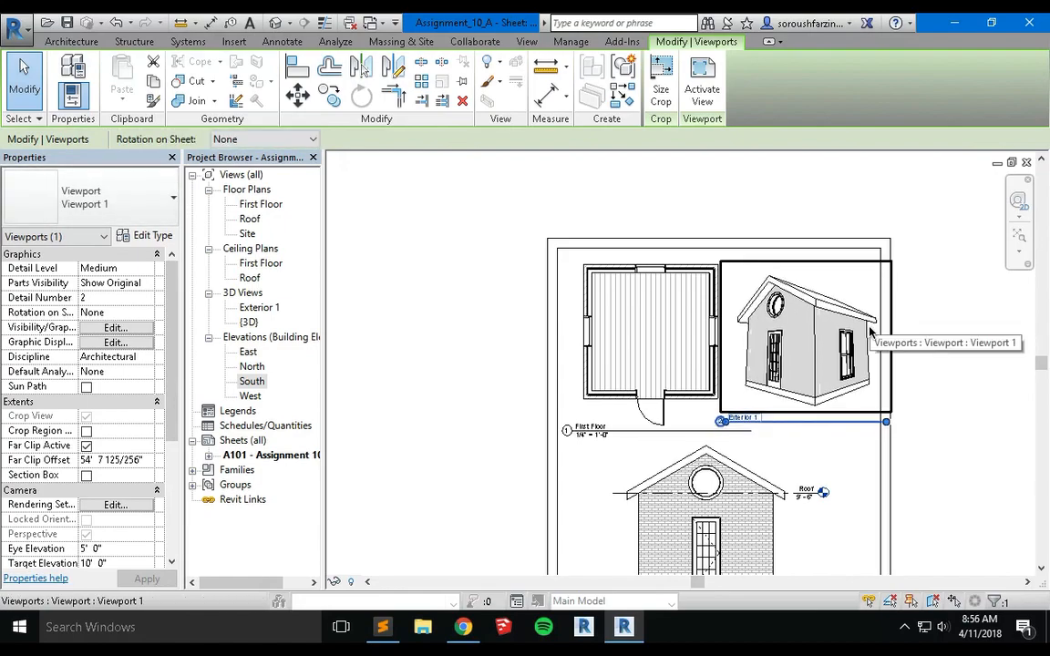
key("Up")
Move the Exterior 1 view title down in line with the First Floor title, keeping the 3D view in place
scroll(859, 354, "up", 4)
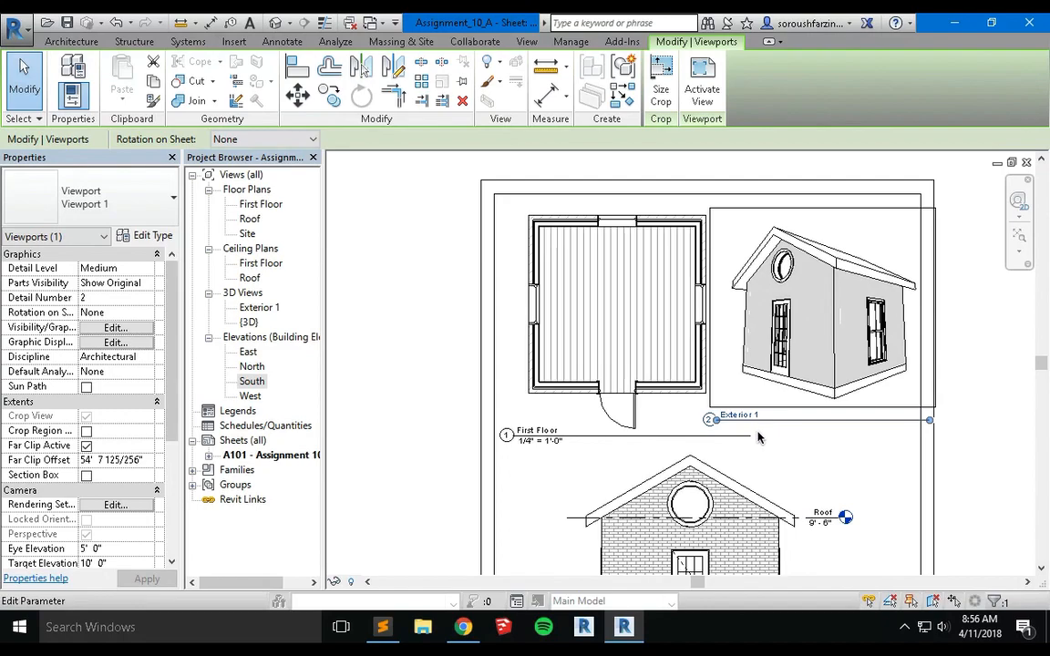
scroll(783, 432, "up", 1)
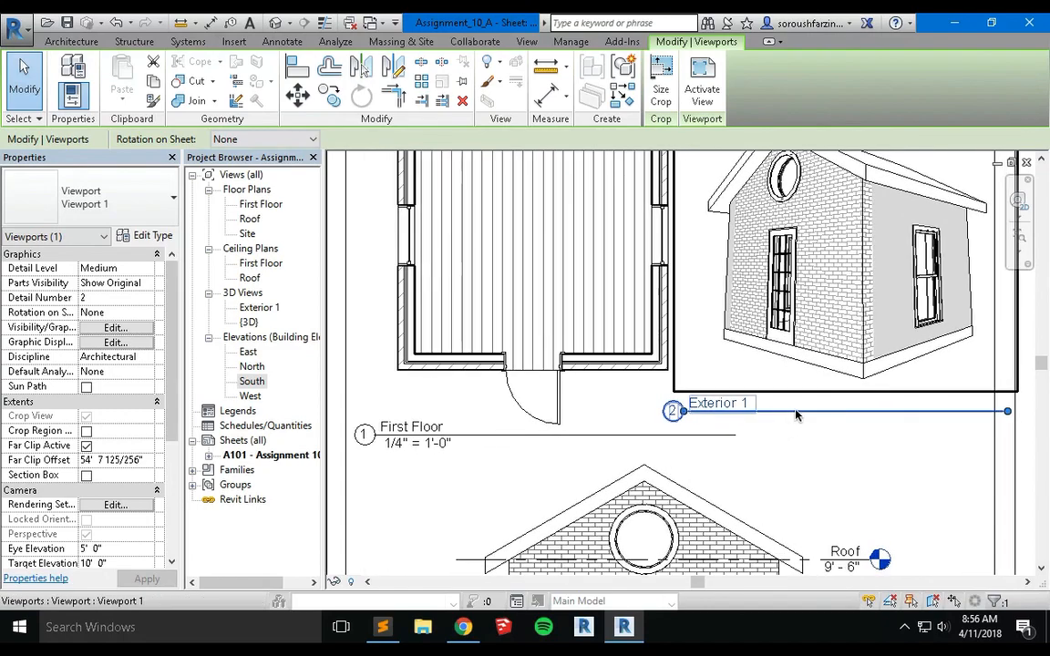
left_click_drag(796, 415, 797, 432)
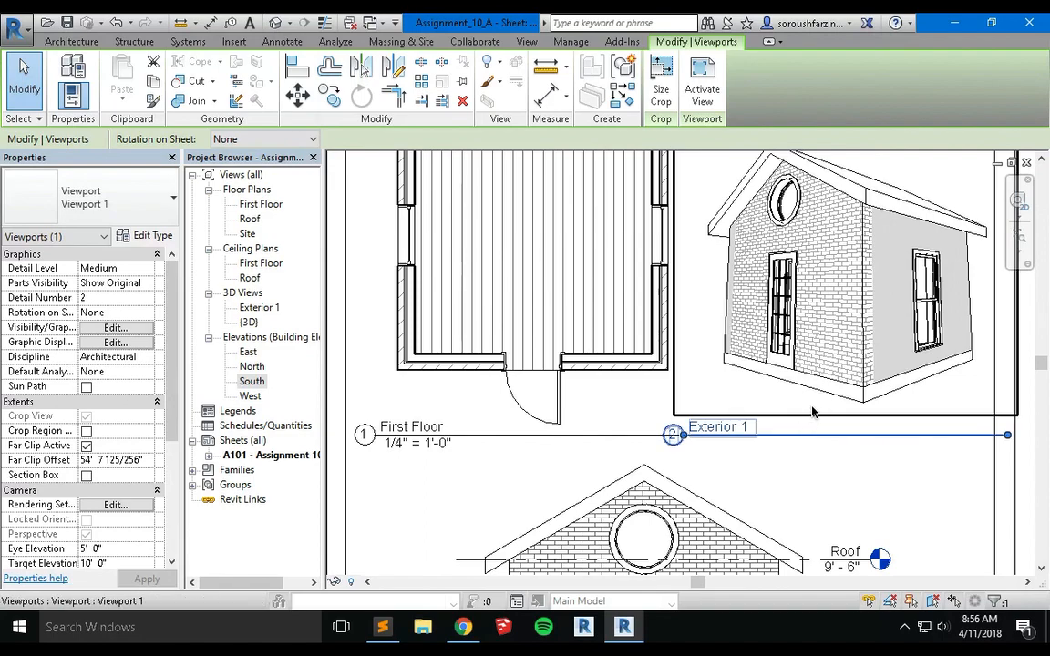
left_click_drag(844, 406, 846, 383)
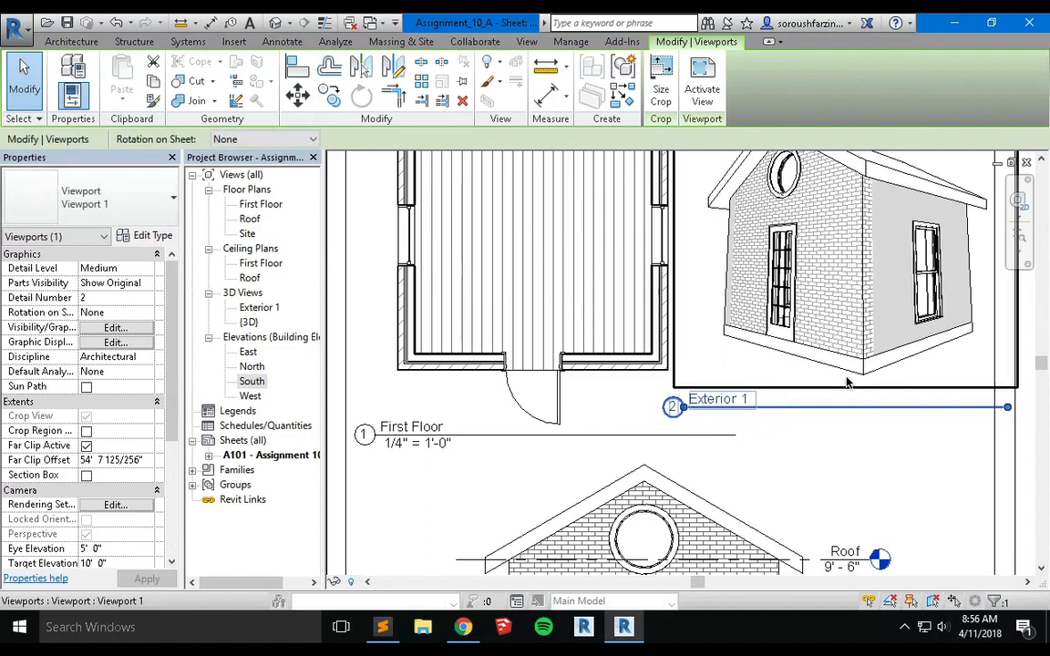
left_click(923, 418)
double_click(918, 410)
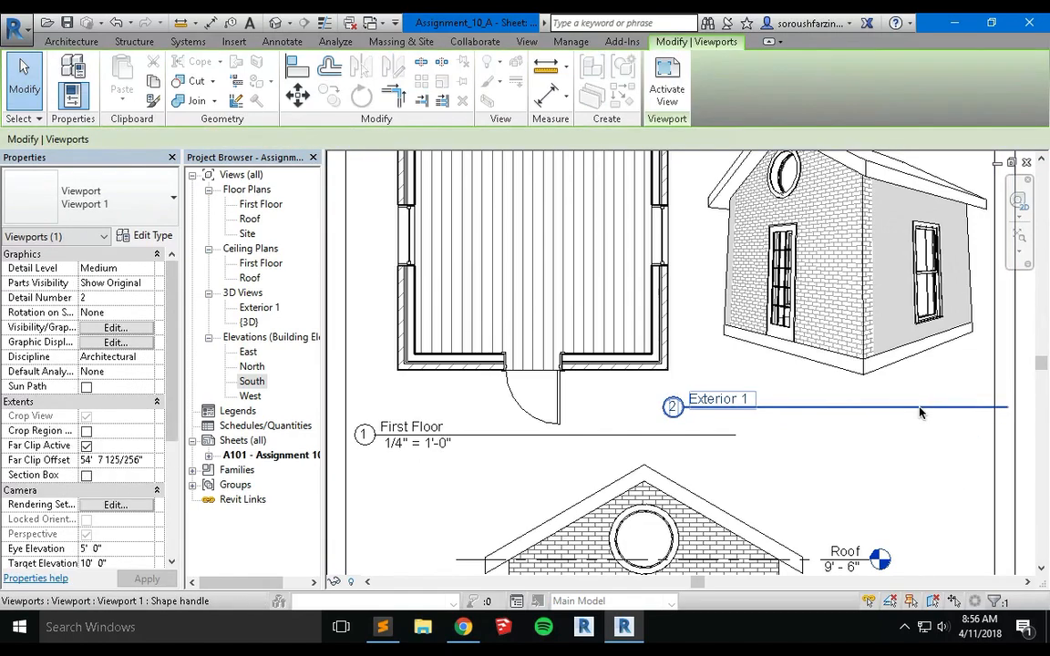
double_click(943, 449)
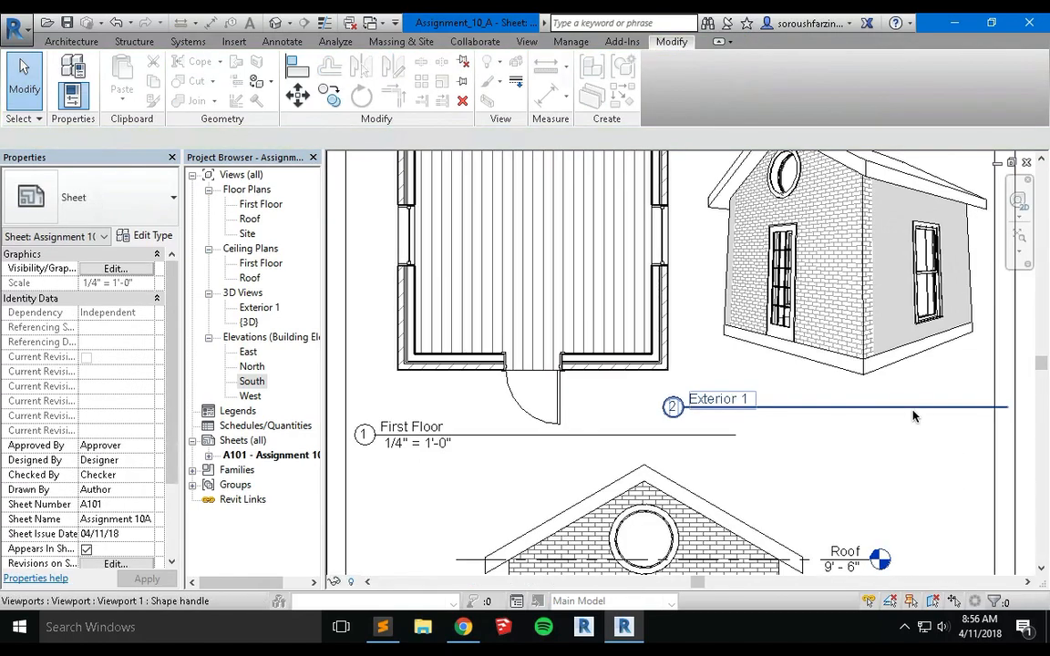
left_click(912, 411)
left_click_drag(916, 426, 915, 441)
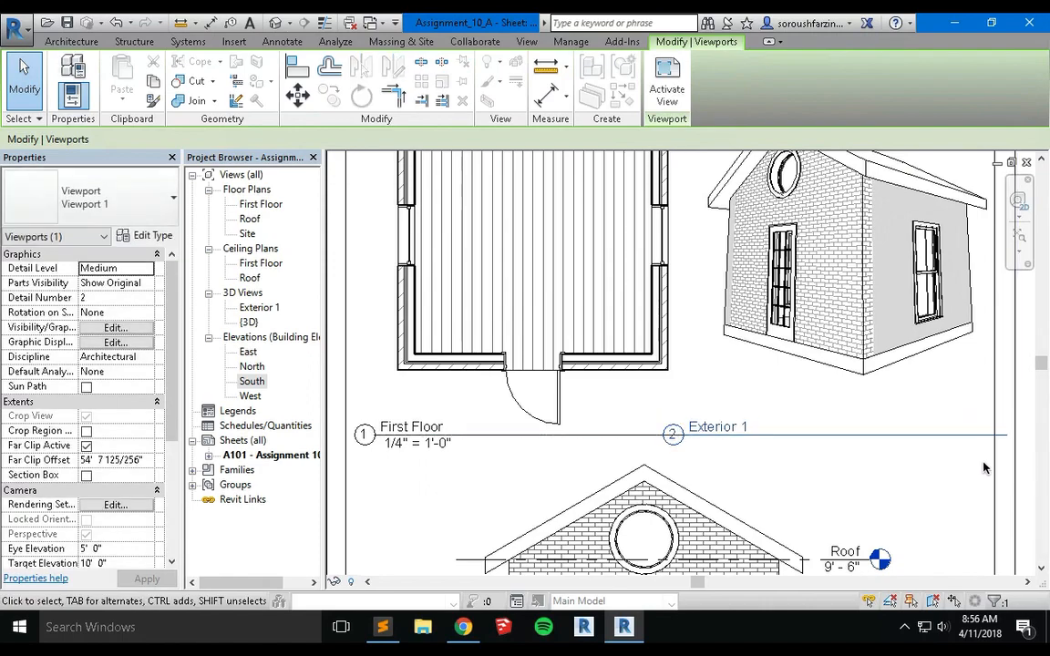
Shorten the Exterior 1 title line from both ends, shifting its number and name to the right
left_click(888, 366)
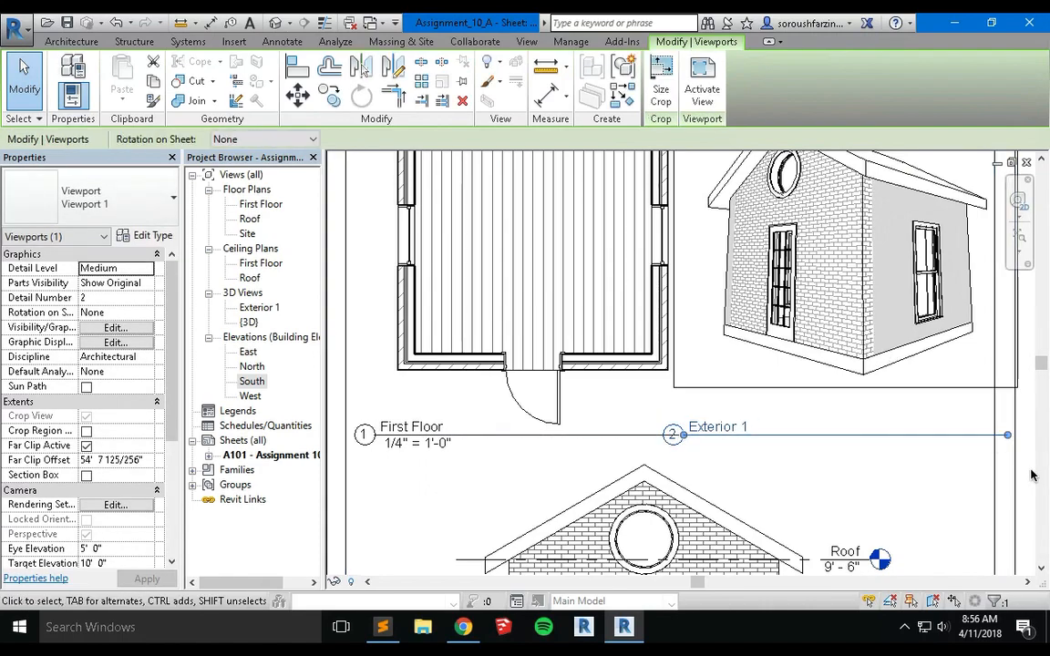
left_click_drag(1008, 435, 984, 436)
left_click(693, 435)
key("Escape")
left_click(684, 436)
scroll(677, 435, "up", 4)
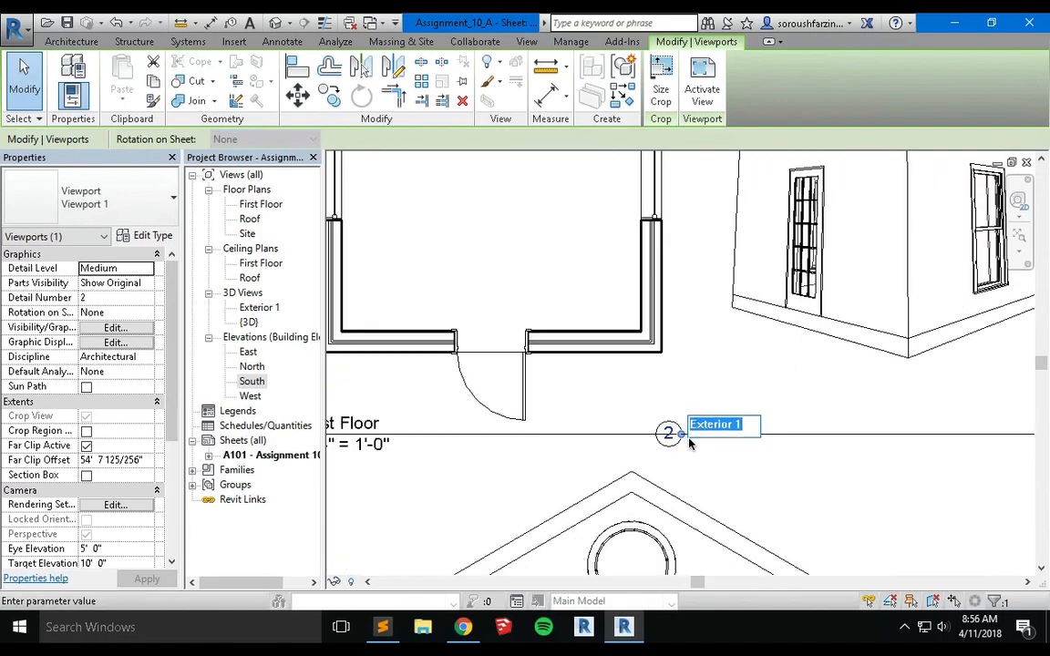
left_click_drag(679, 437, 755, 438)
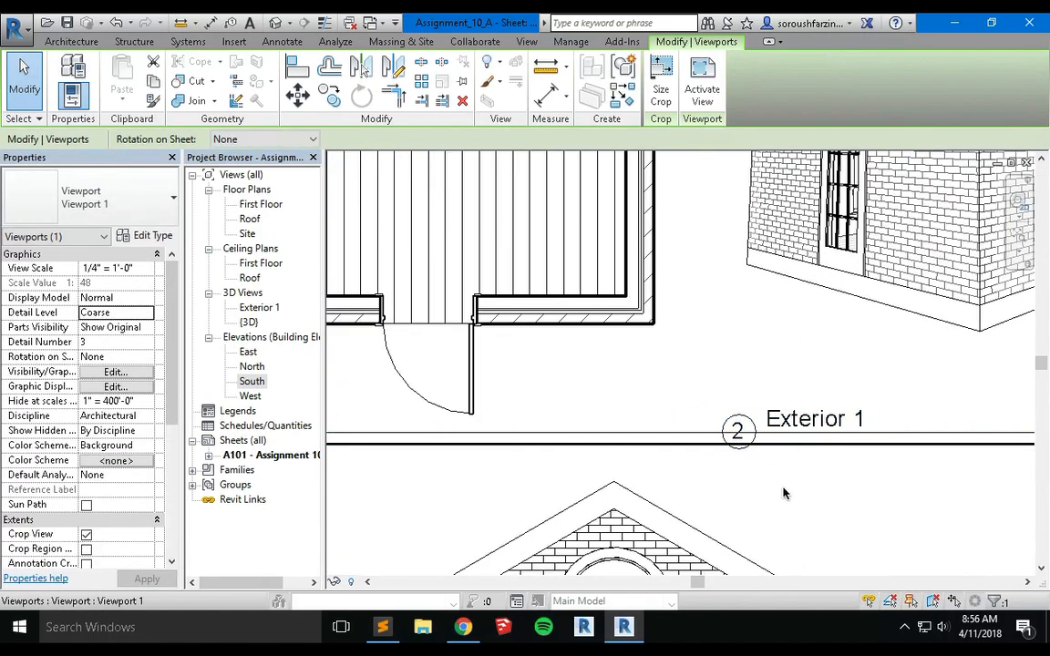
Shorten the First Floor view title line from its right end so it stops just before the Exterior 1 title's number
scroll(783, 493, "down", 3)
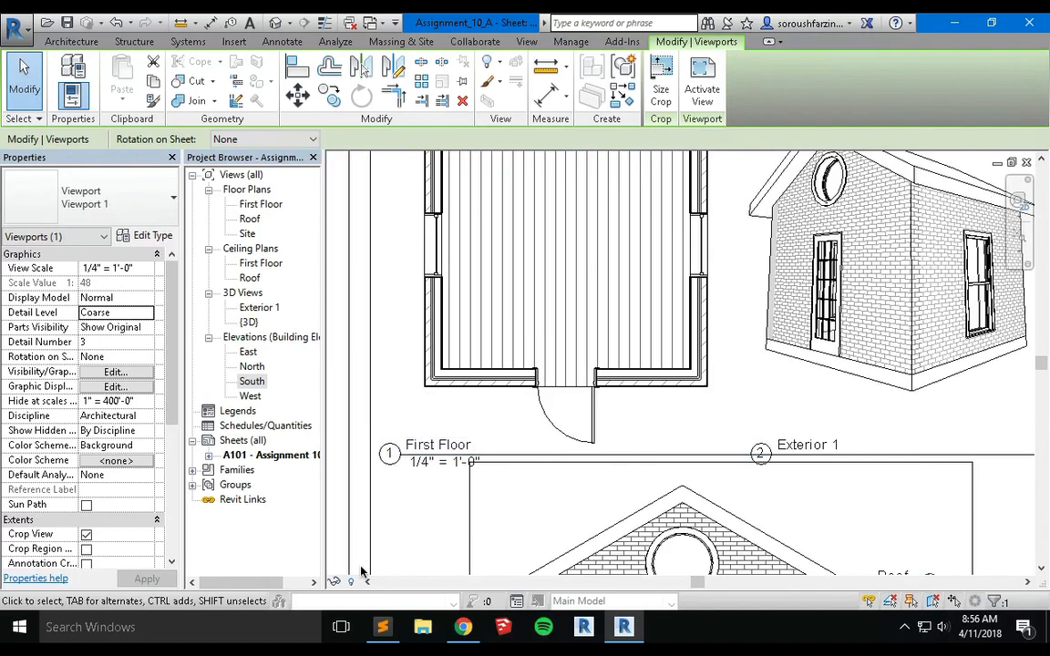
left_click(362, 571)
left_click(460, 463)
left_click(513, 461)
left_click(540, 389)
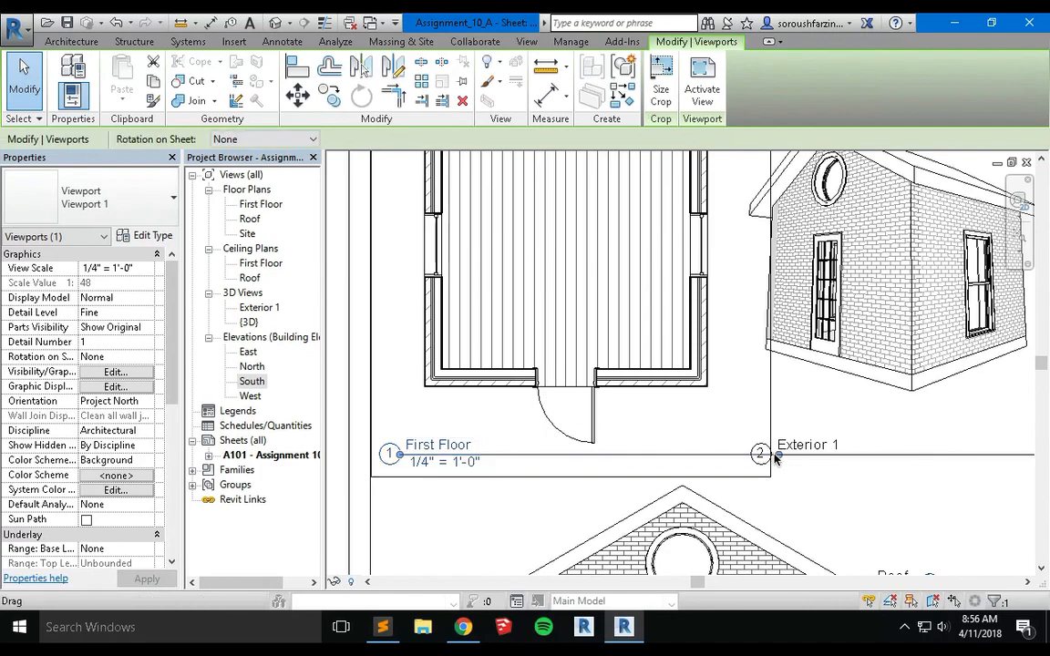
left_click_drag(778, 457, 741, 461)
left_click(433, 534)
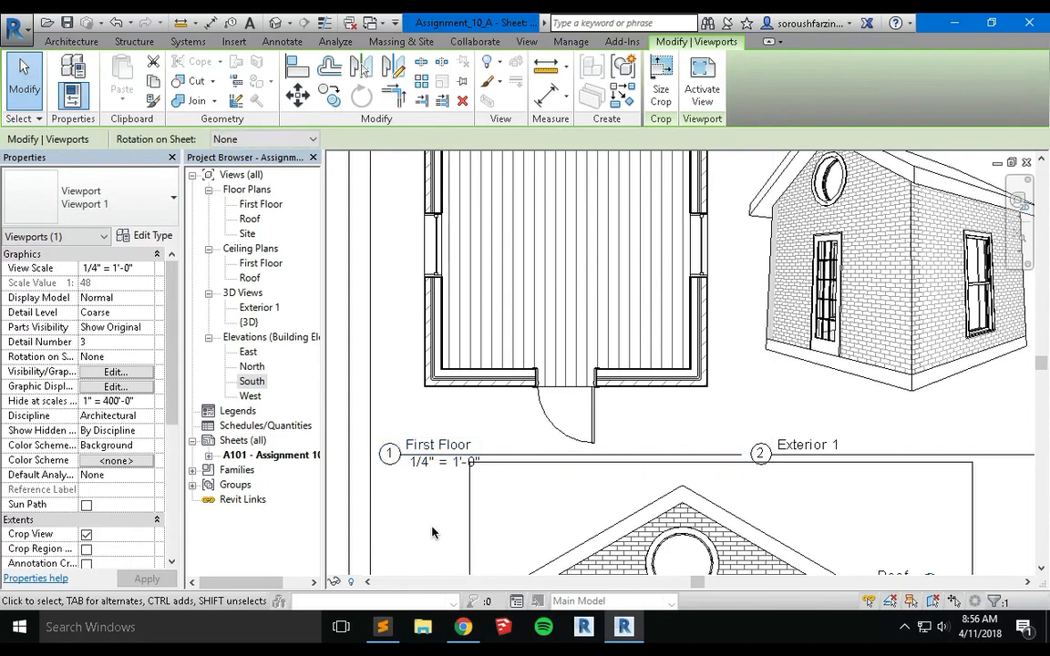
Review the whole sheet, checking how the three views and their titles sit within the frame above the titleblock
scroll(432, 533, "down", 3)
left_click(803, 435)
scroll(803, 437, "down", 3)
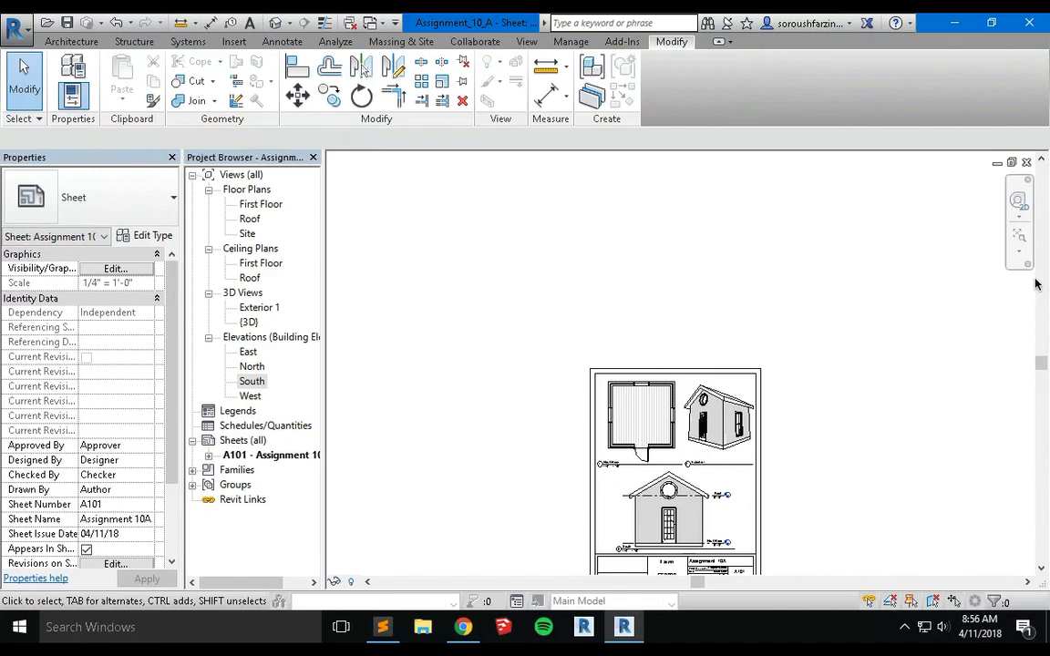
left_click(1017, 234)
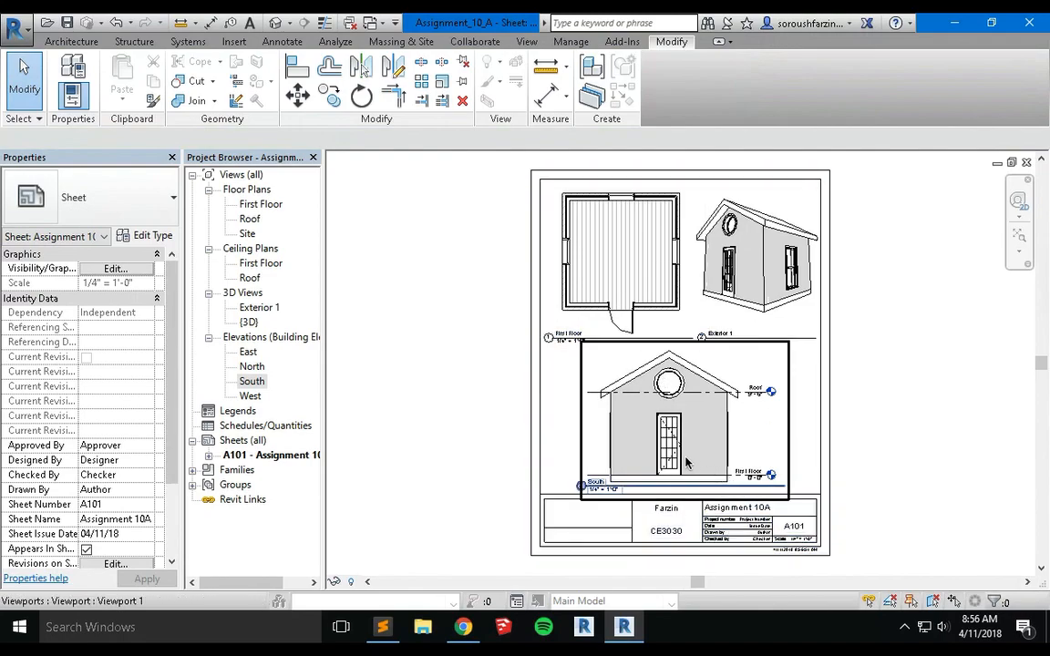
scroll(594, 374, "up", 5)
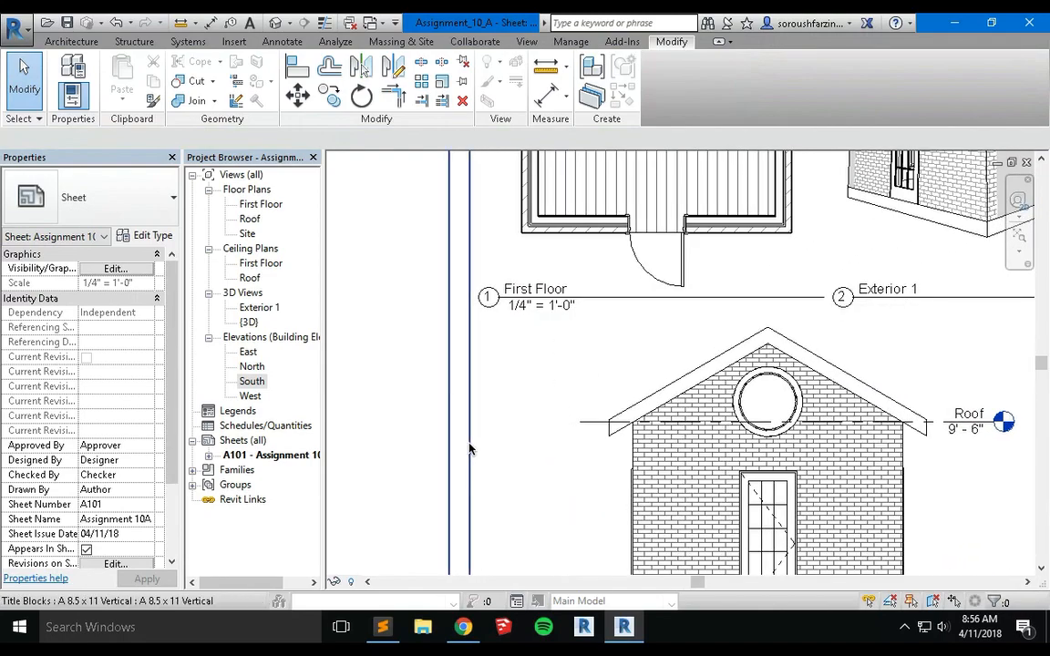
scroll(673, 310, "down", 5)
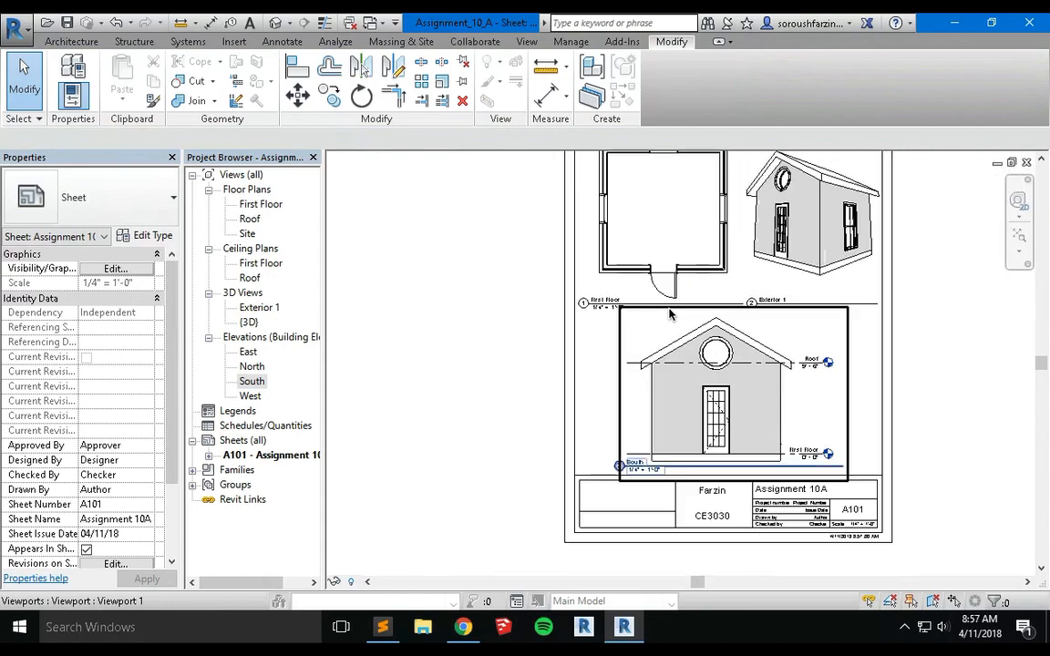
scroll(669, 315, "up", 2)
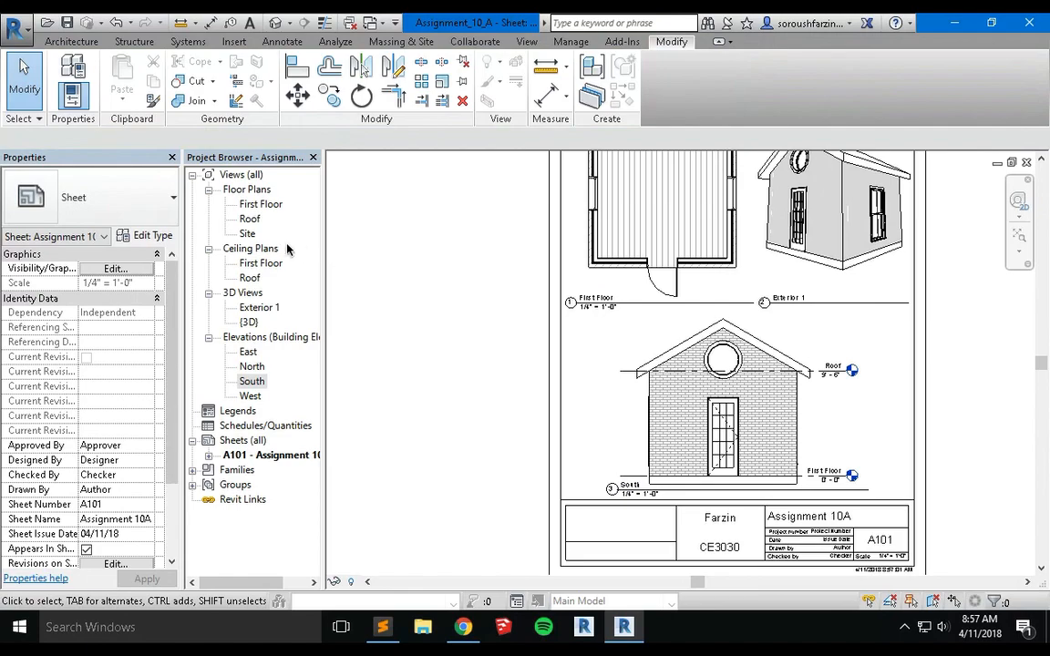
Test how sheet A101 follows the model by deleting the door in the First Floor plan and undoing that deletion from the sheet
double_click(261, 204)
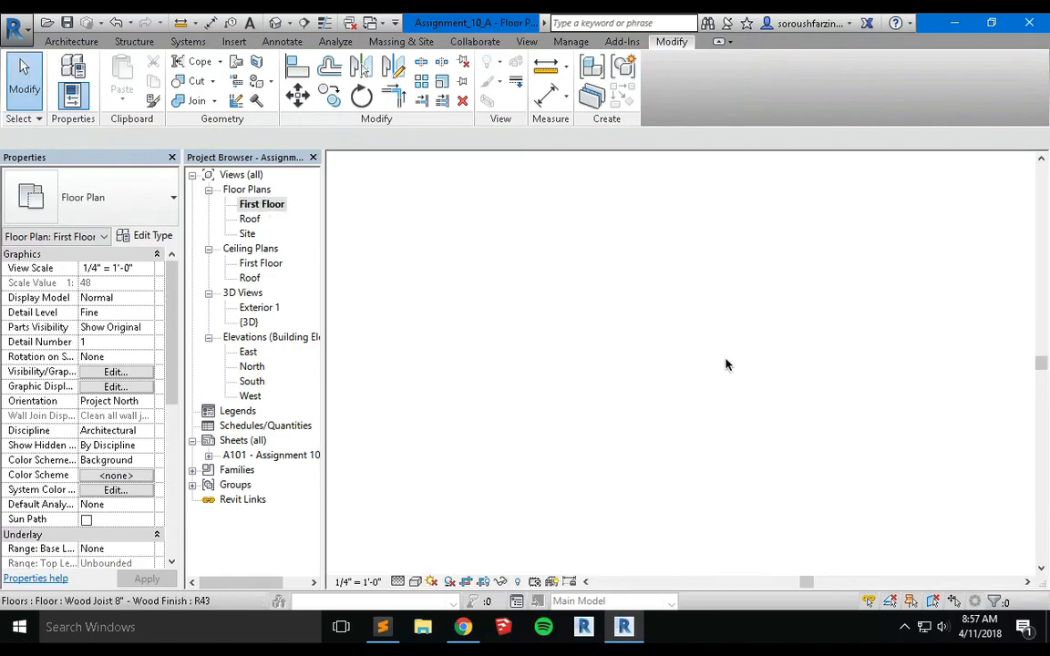
left_click(700, 511)
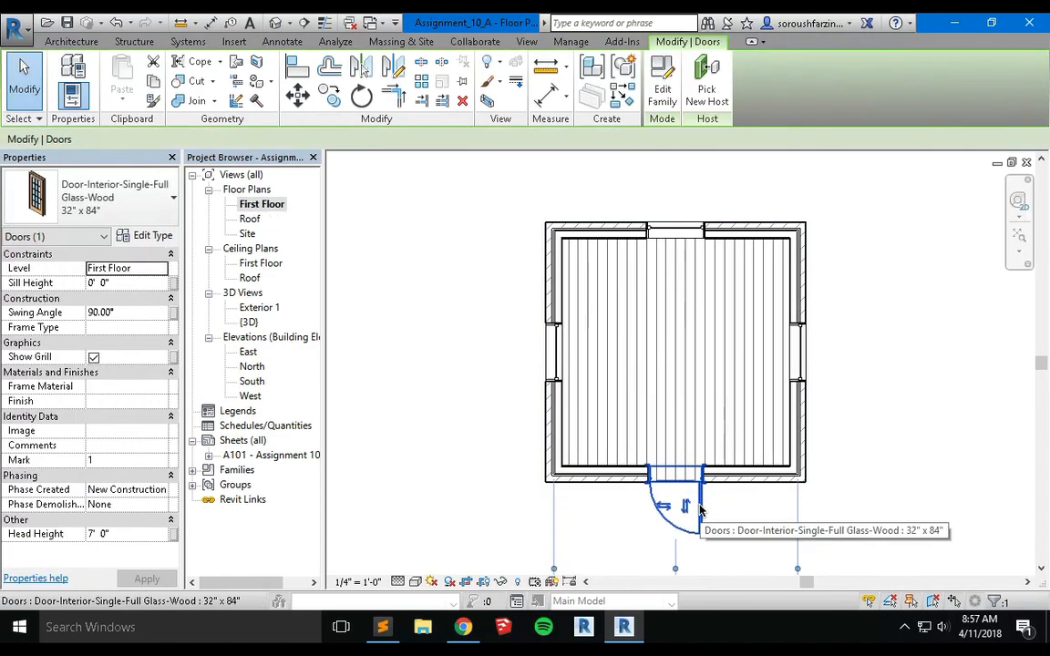
key("Delete")
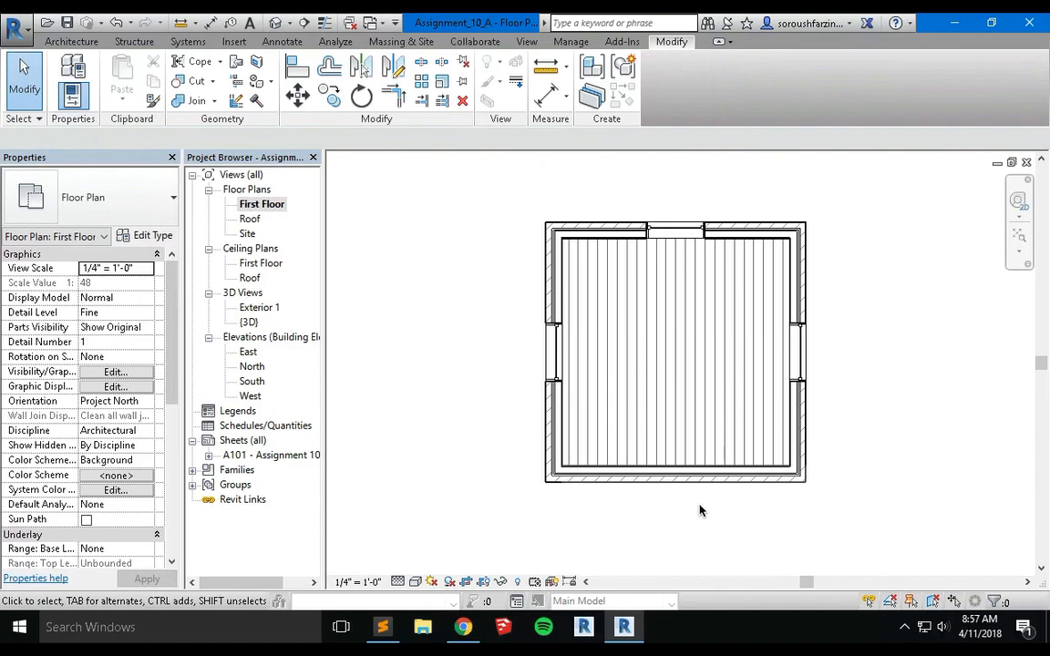
double_click(273, 456)
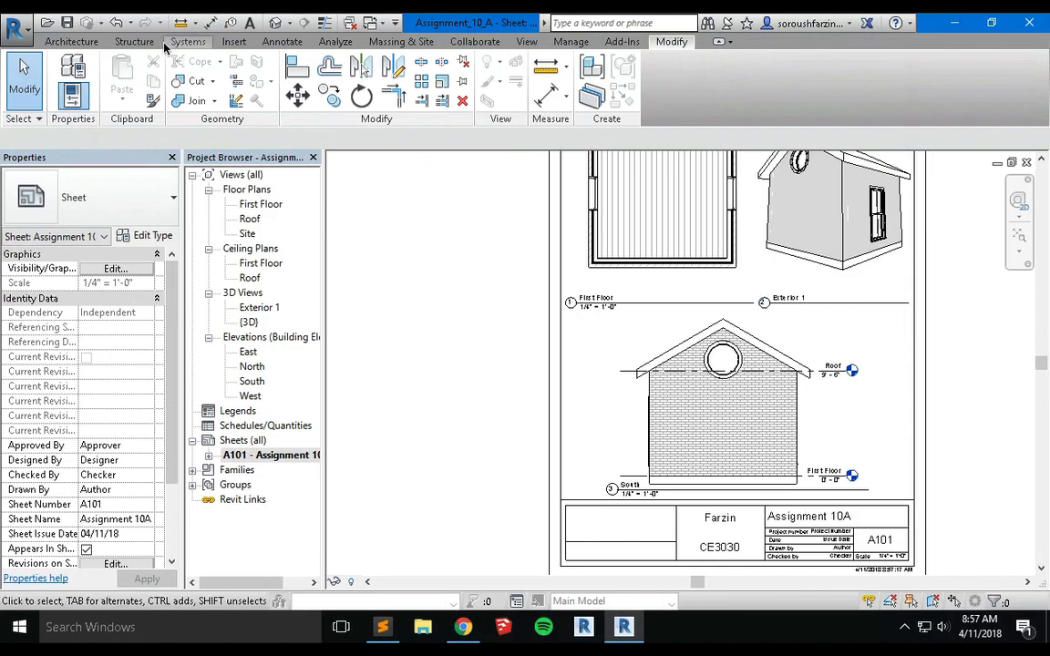
left_click(116, 23)
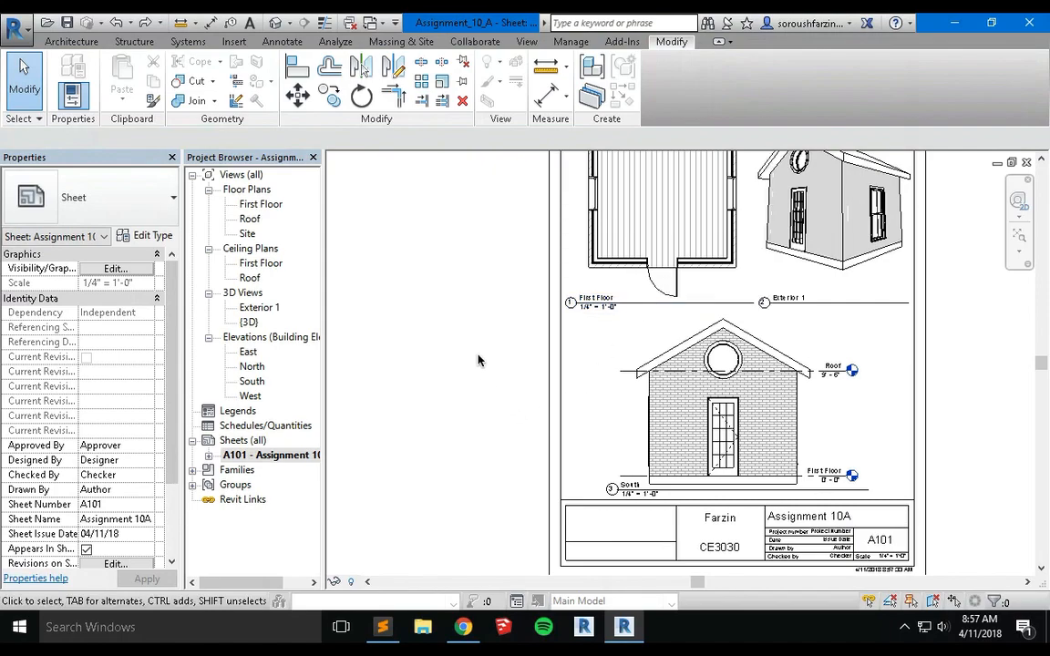
Save the Assignment_10_A project
left_click(66, 22)
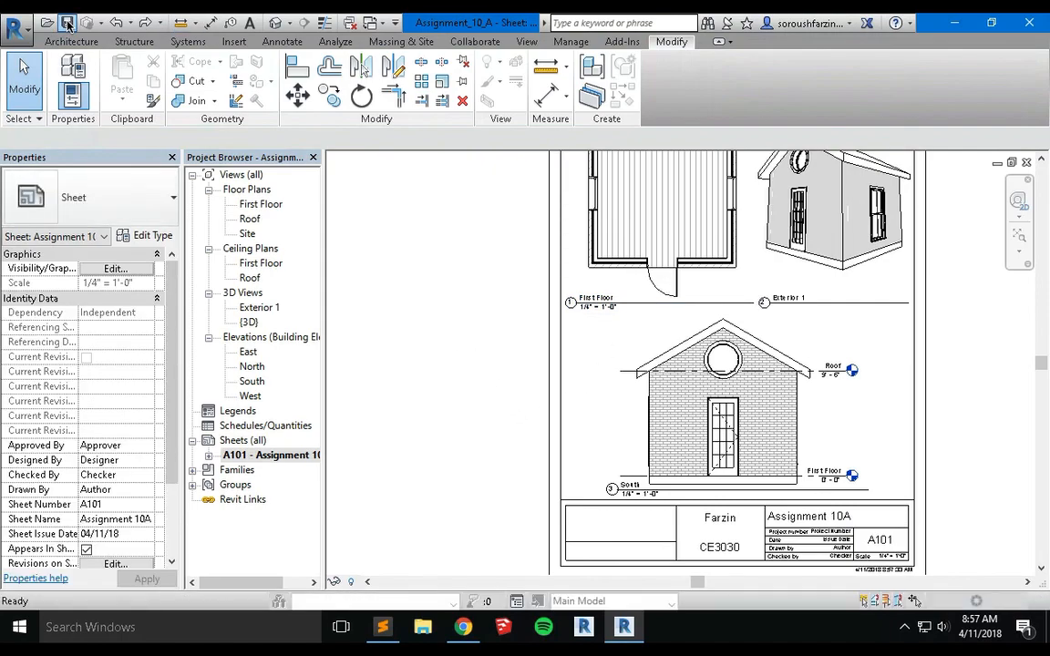